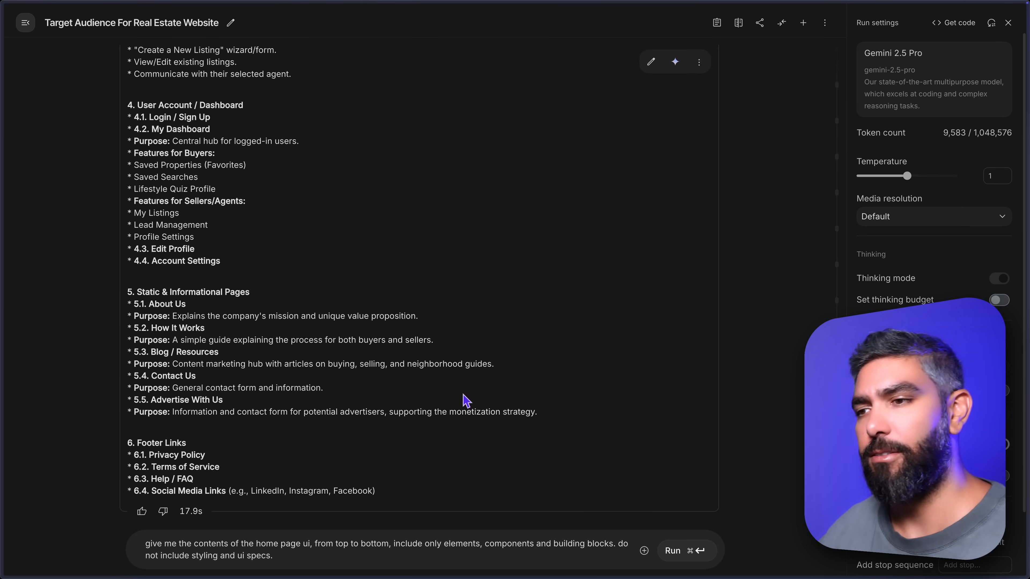
Submit the prompt requesting the home page UI contents from top to bottom, and read through the sections from Header to Footer.
{"action": "key", "text": "super+Return"}
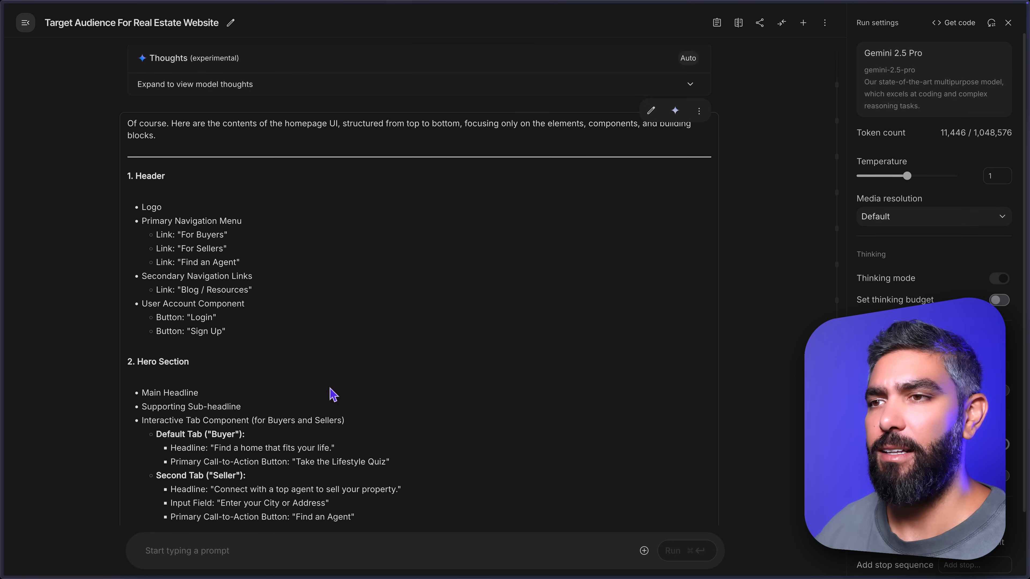
{"action": "scroll", "coordinate": [283, 381], "scroll_direction": "down", "scroll_amount": 3}
{"action": "scroll", "coordinate": [292, 377], "scroll_direction": "down", "scroll_amount": 3}
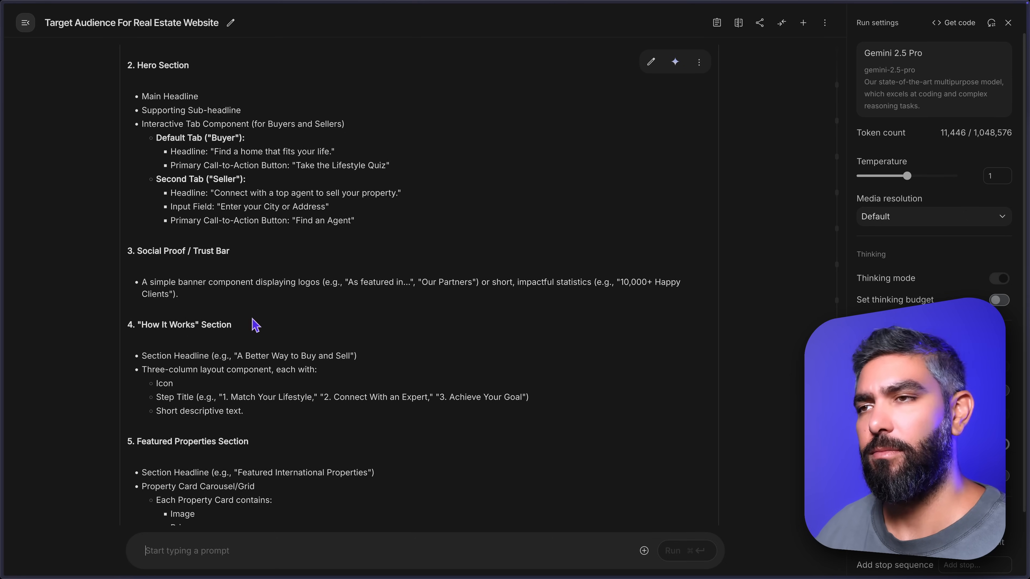
{"action": "scroll", "coordinate": [280, 359], "scroll_direction": "down", "scroll_amount": 3}
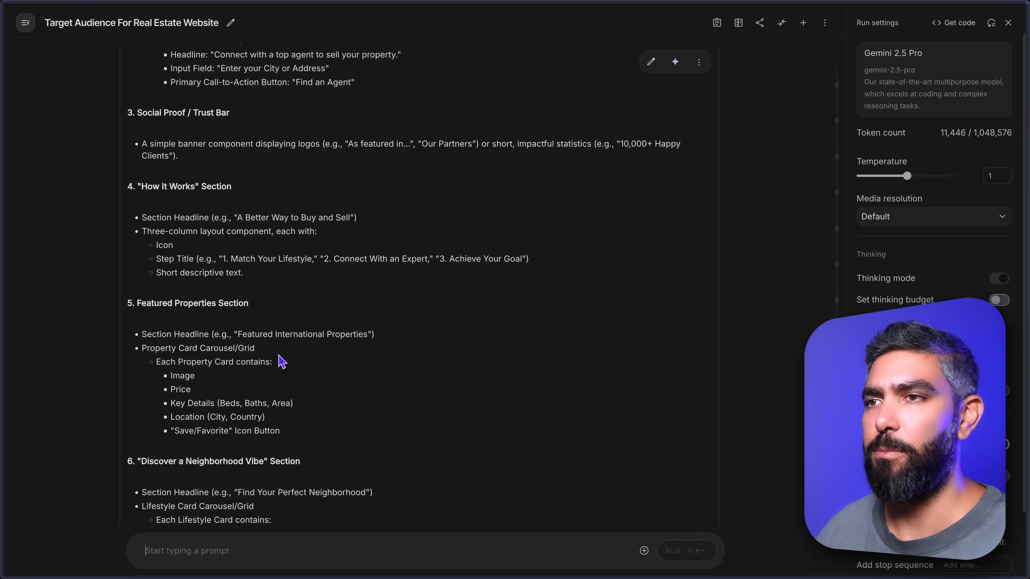
{"action": "scroll", "coordinate": [317, 357], "scroll_direction": "down", "scroll_amount": 5}
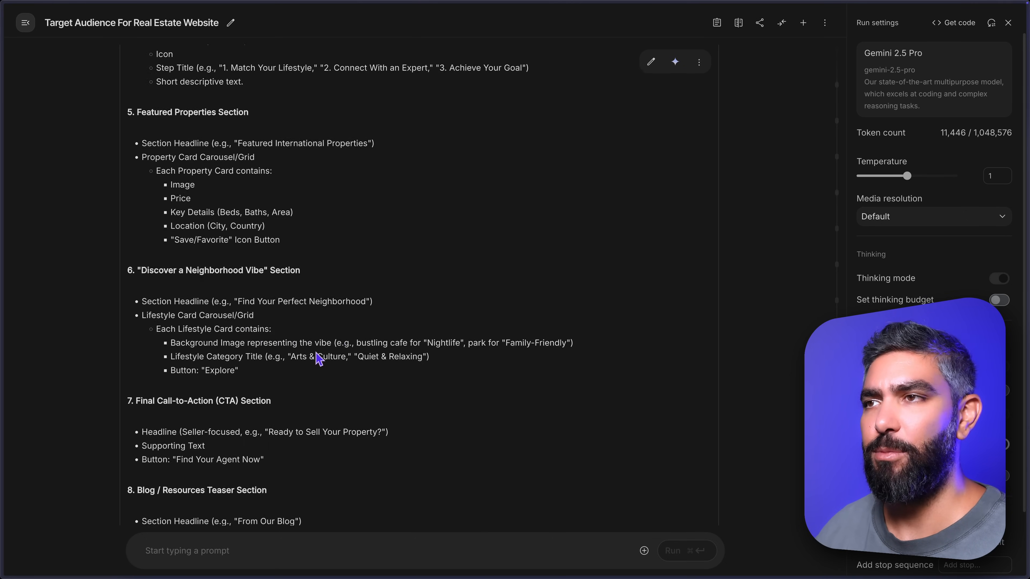
{"action": "scroll", "coordinate": [319, 358], "scroll_direction": "down", "scroll_amount": 2}
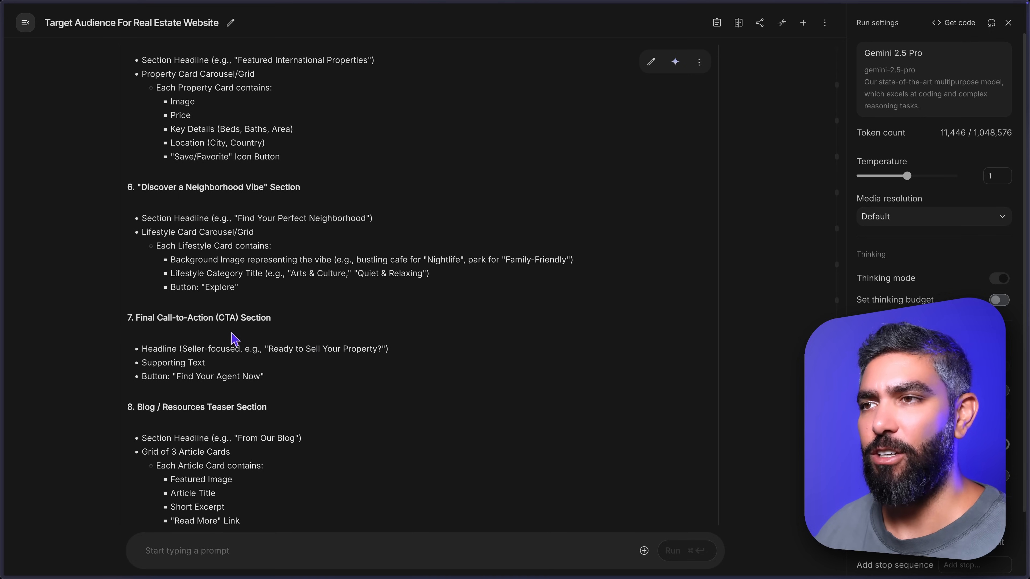
{"action": "scroll", "coordinate": [289, 356], "scroll_direction": "down", "scroll_amount": 3}
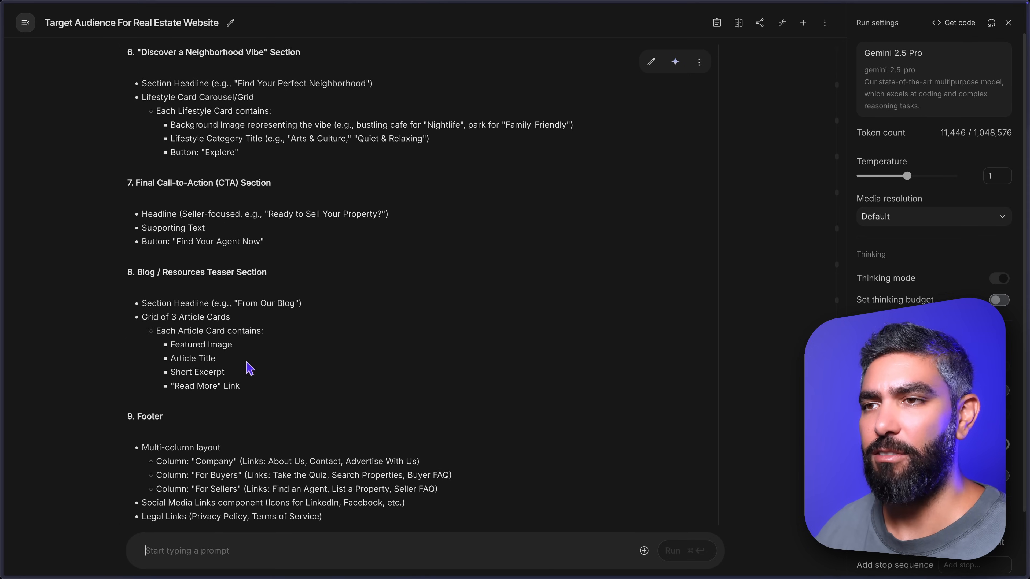
{"action": "scroll", "coordinate": [243, 369], "scroll_direction": "down", "scroll_amount": 2}
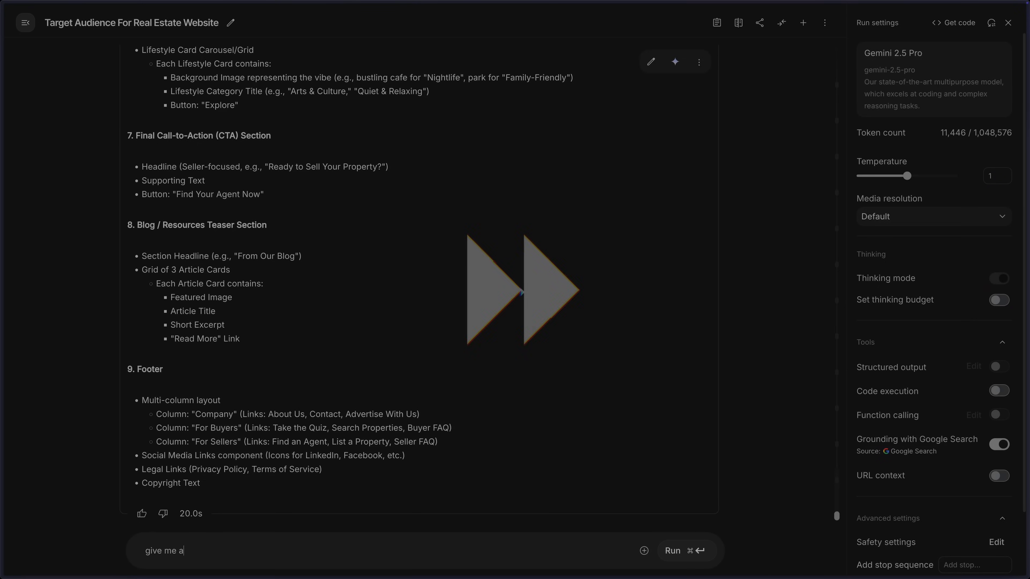
Ask the model with the prompt "give me a name for the app. just one".
{"action": "type", "text": "name for the app. just one"}
{"action": "key", "text": "super+Return"}
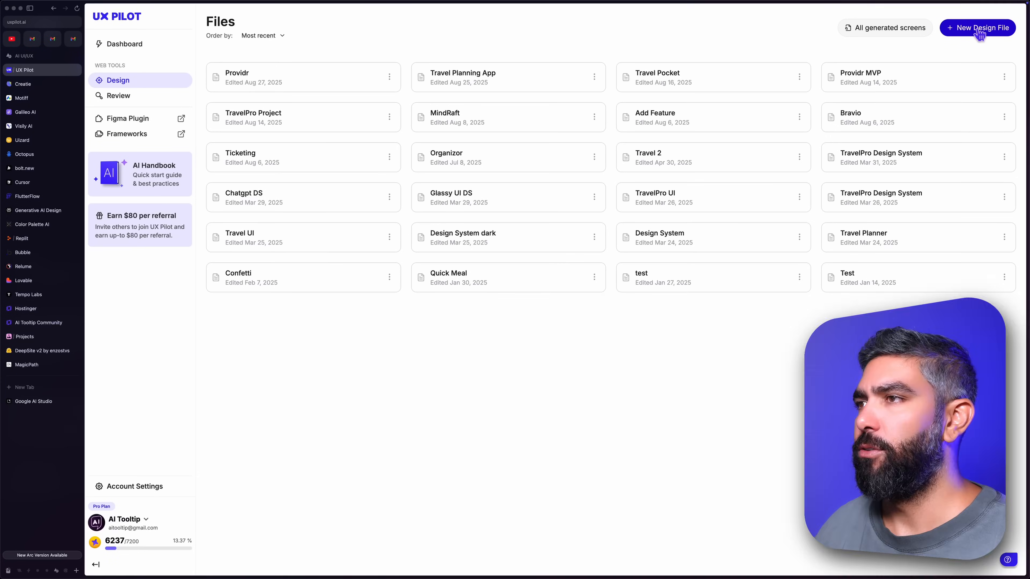
Create a new design file in UX Pilot named "Kindred" and paste the copied text as its page context.
{"action": "left_click", "coordinate": [977, 29]}
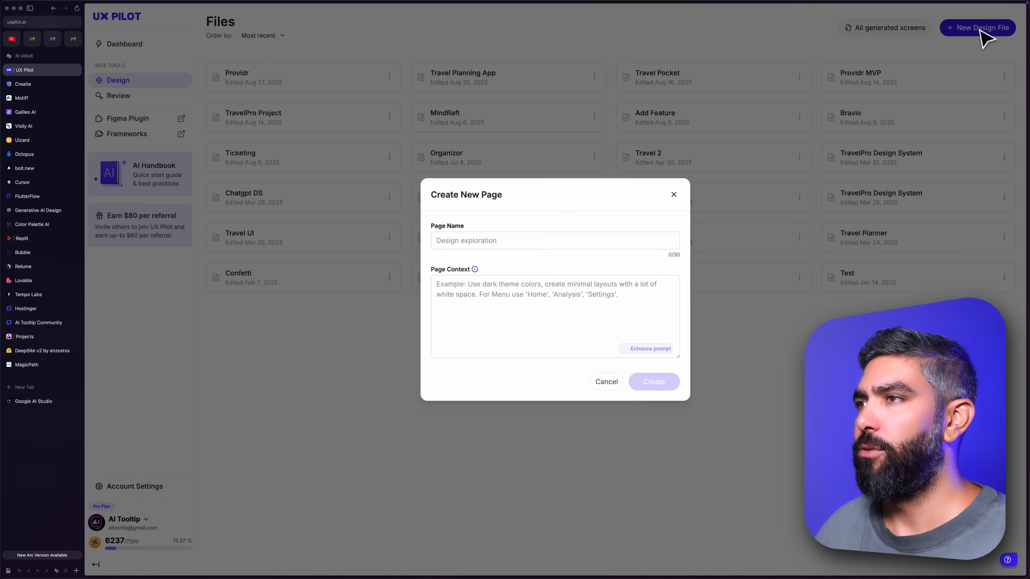
{"action": "left_click", "coordinate": [532, 246]}
{"action": "type", "text": "Kindred"}
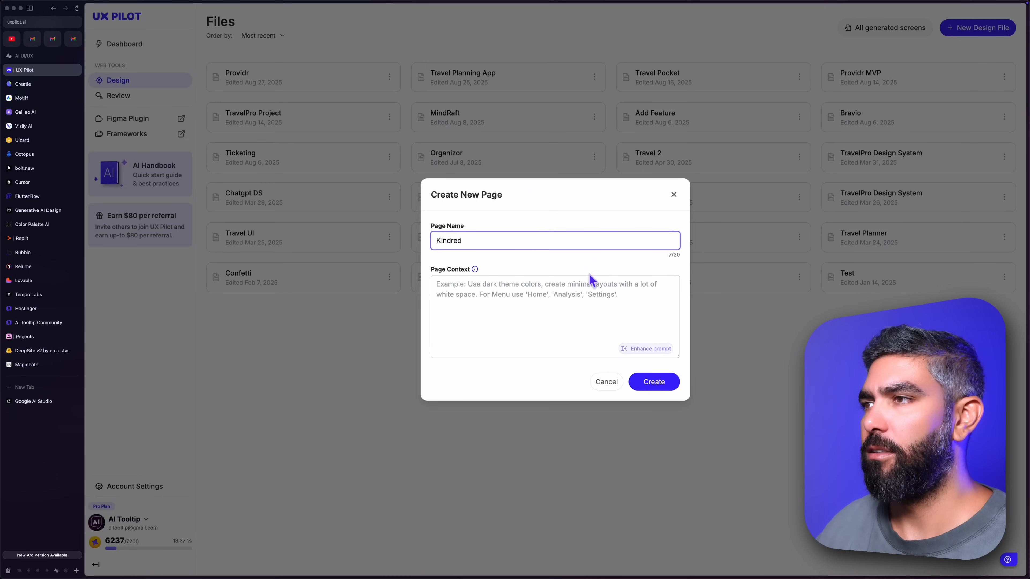
{"action": "left_click", "coordinate": [547, 300]}
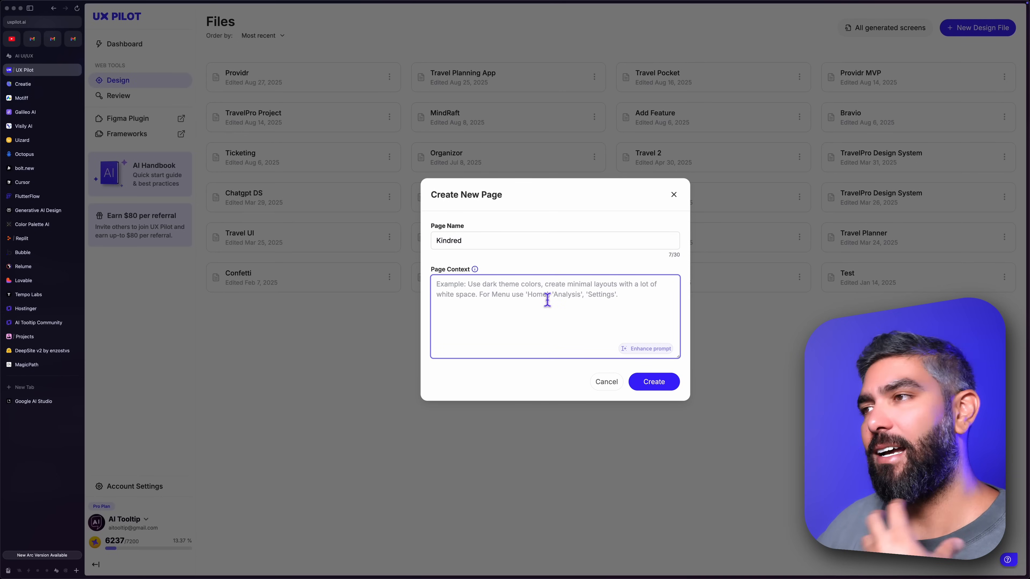
{"action": "type", "text": "dark theme, thin lines, real estate, trust, friendly, good vibes"}
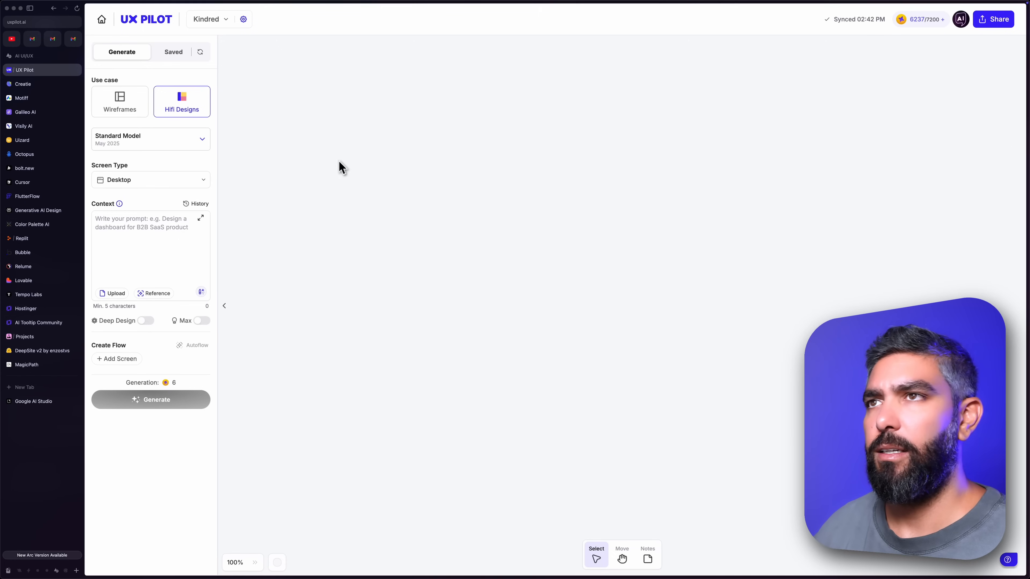
Keep the screen type on Desktop, and copy the homepage contents from Header to Copyright Text in Google AI Studio into UX Pilot's Context.
{"action": "left_click", "coordinate": [132, 184]}
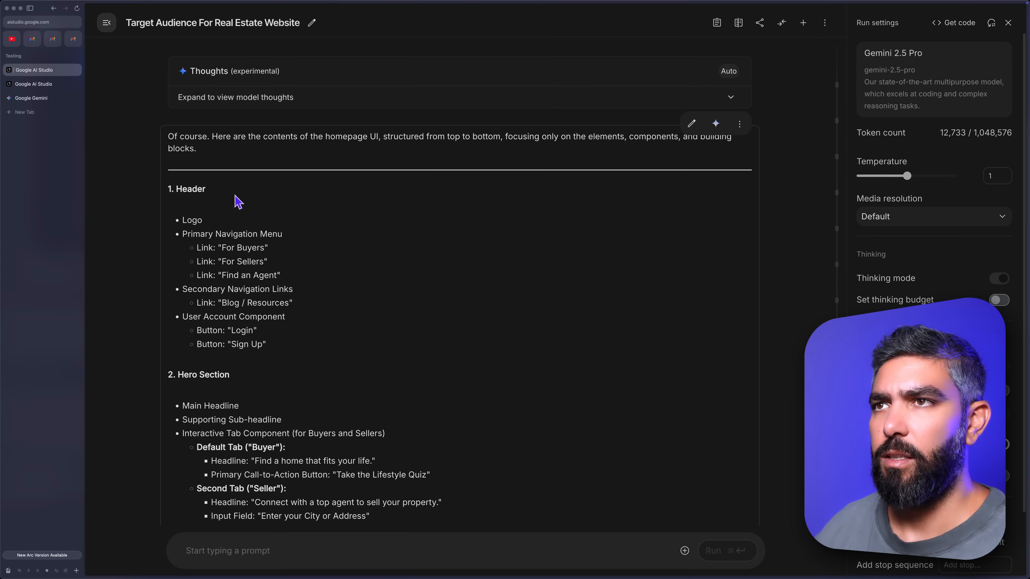
{"action": "left_click_drag", "start_coordinate": [181, 194], "coordinate": [344, 310]}
{"action": "scroll", "coordinate": [347, 312], "scroll_direction": "down", "scroll_amount": 5}
{"action": "scroll", "coordinate": [347, 312], "scroll_direction": "down", "scroll_amount": 10}
{"action": "scroll", "coordinate": [340, 310], "scroll_direction": "down", "scroll_amount": 7}
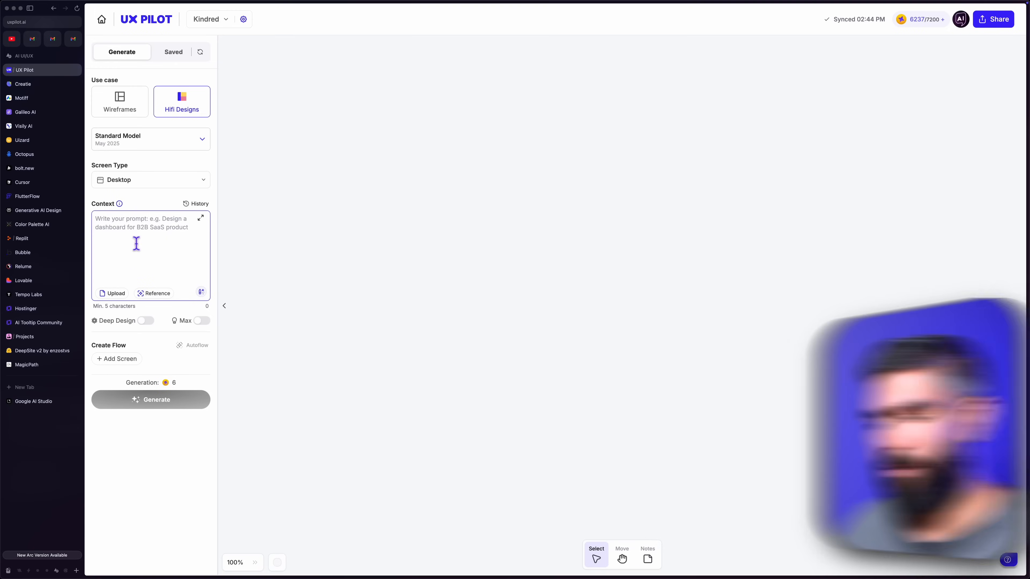
{"action": "key", "text": "super+v"}
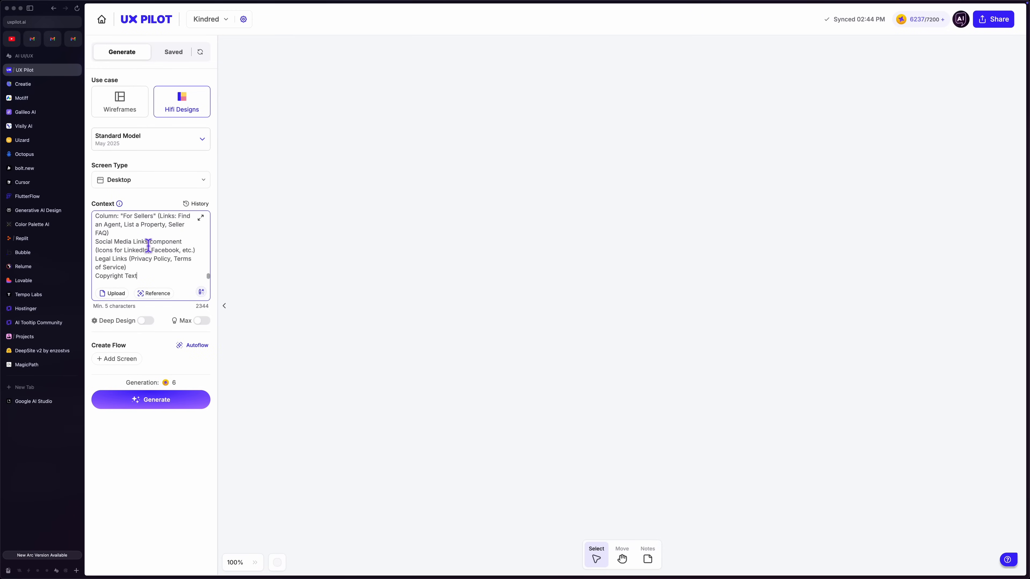
Review the pasted homepage contents in the expanded Context editor and update the context.
{"action": "left_click", "coordinate": [201, 217]}
{"action": "scroll", "coordinate": [620, 299], "scroll_direction": "down", "scroll_amount": 3}
{"action": "scroll", "coordinate": [620, 299], "scroll_direction": "down", "scroll_amount": 10}
{"action": "scroll", "coordinate": [620, 298], "scroll_direction": "down", "scroll_amount": 8}
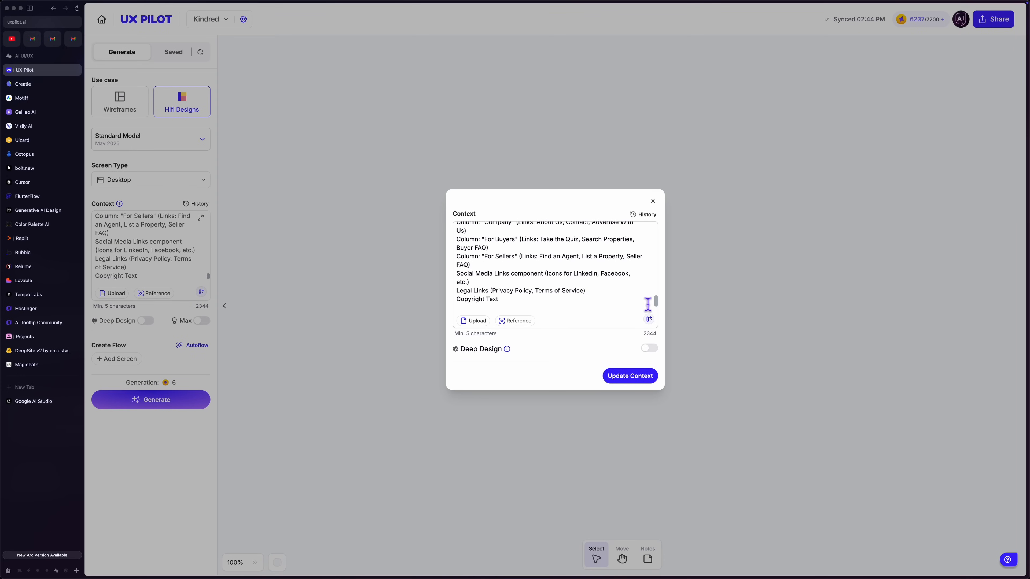
{"action": "left_click", "coordinate": [630, 376]}
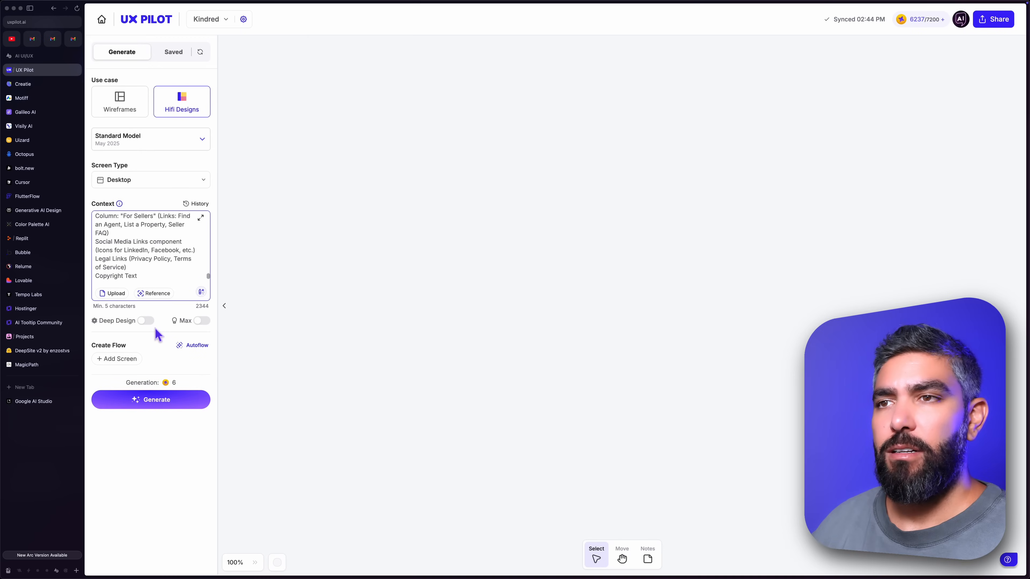
Turn on the Deep Design and Max options for the homepage generation.
{"action": "left_click", "coordinate": [147, 322]}
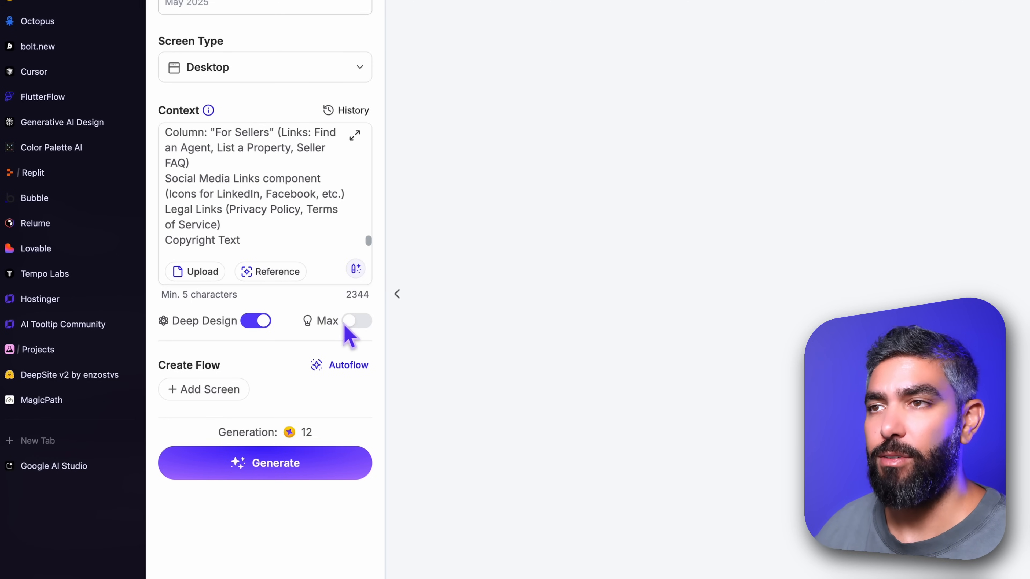
{"action": "left_click", "coordinate": [357, 322]}
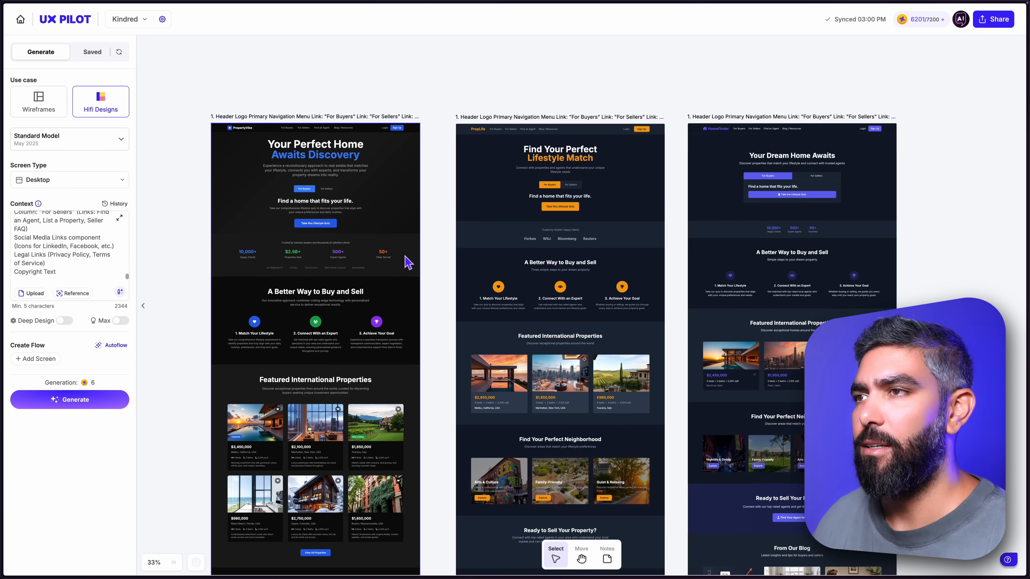
Compare the hero, trust bar, How It Works and featured property sections across the three generated homepage designs.
{"action": "scroll", "coordinate": [272, 264], "scroll_direction": "up", "scroll_amount": 5}
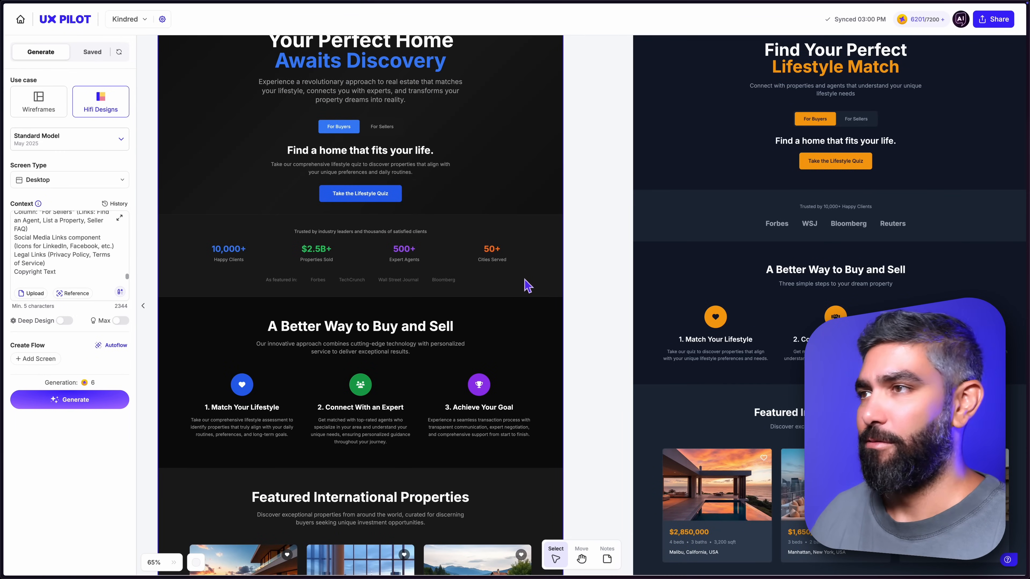
{"action": "scroll", "coordinate": [616, 272], "scroll_direction": "right", "scroll_amount": 5}
{"action": "scroll", "coordinate": [616, 271], "scroll_direction": "up", "scroll_amount": 2}
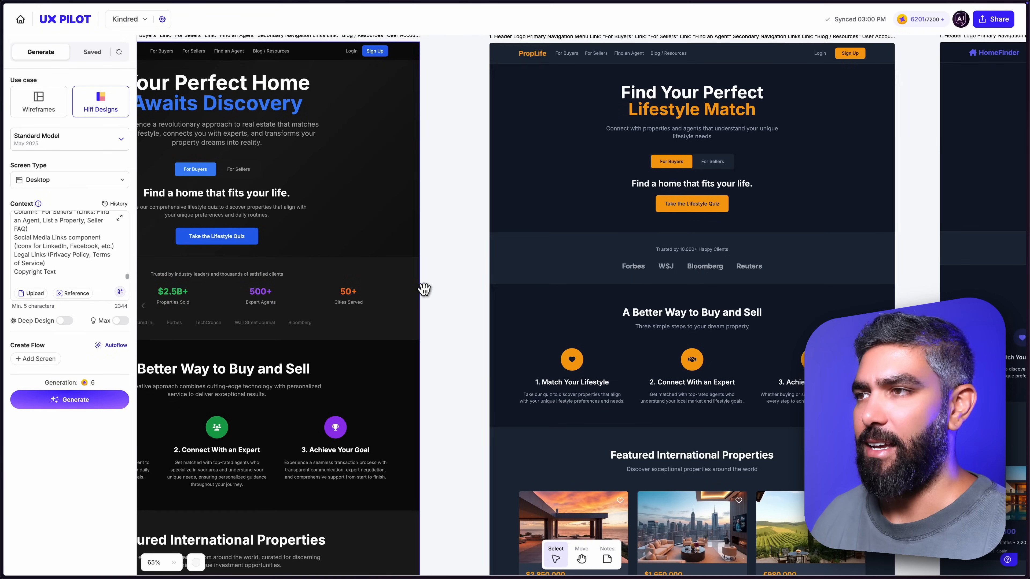
{"action": "scroll", "coordinate": [446, 289], "scroll_direction": "left", "scroll_amount": 4}
{"action": "scroll", "coordinate": [758, 293], "scroll_direction": "right", "scroll_amount": 13}
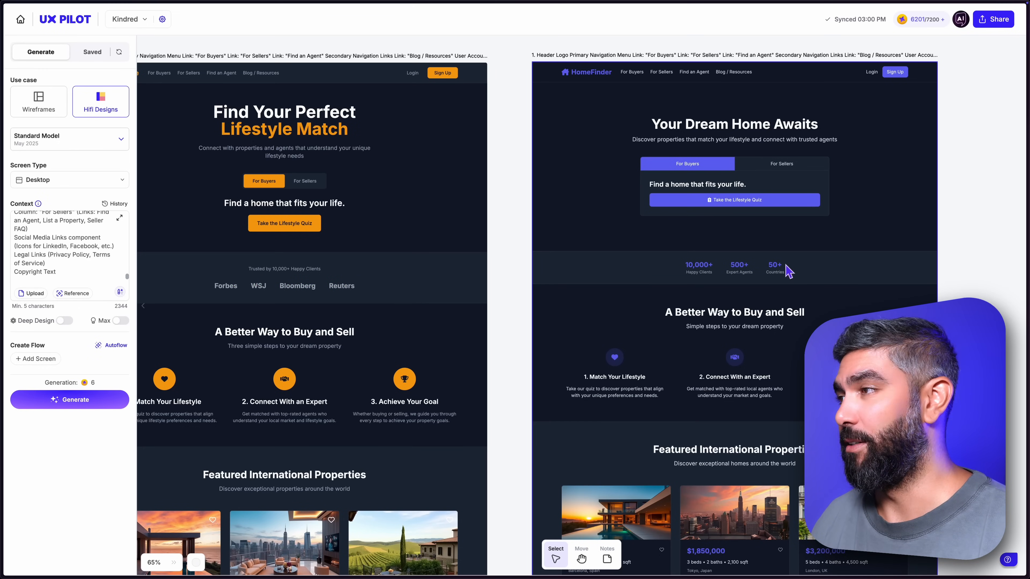
{"action": "scroll", "coordinate": [491, 306], "scroll_direction": "left", "scroll_amount": 16}
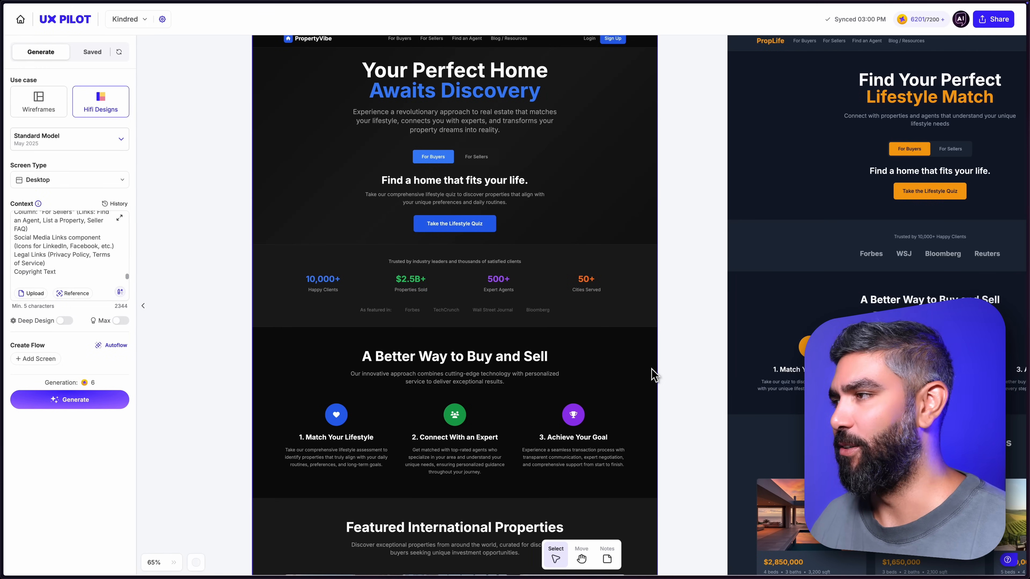
{"action": "scroll", "coordinate": [550, 210], "scroll_direction": "down", "scroll_amount": 3}
{"action": "scroll", "coordinate": [549, 209], "scroll_direction": "right", "scroll_amount": 3}
{"action": "scroll", "coordinate": [544, 324], "scroll_direction": "down", "scroll_amount": 5}
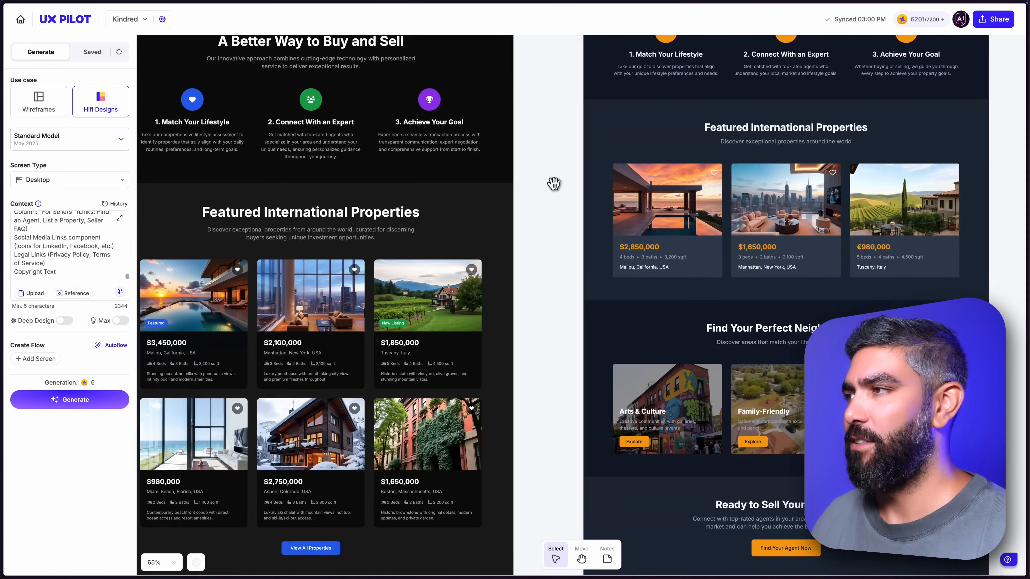
{"action": "scroll", "coordinate": [552, 179], "scroll_direction": "down", "scroll_amount": 5}
{"action": "scroll", "coordinate": [554, 444], "scroll_direction": "down", "scroll_amount": 3}
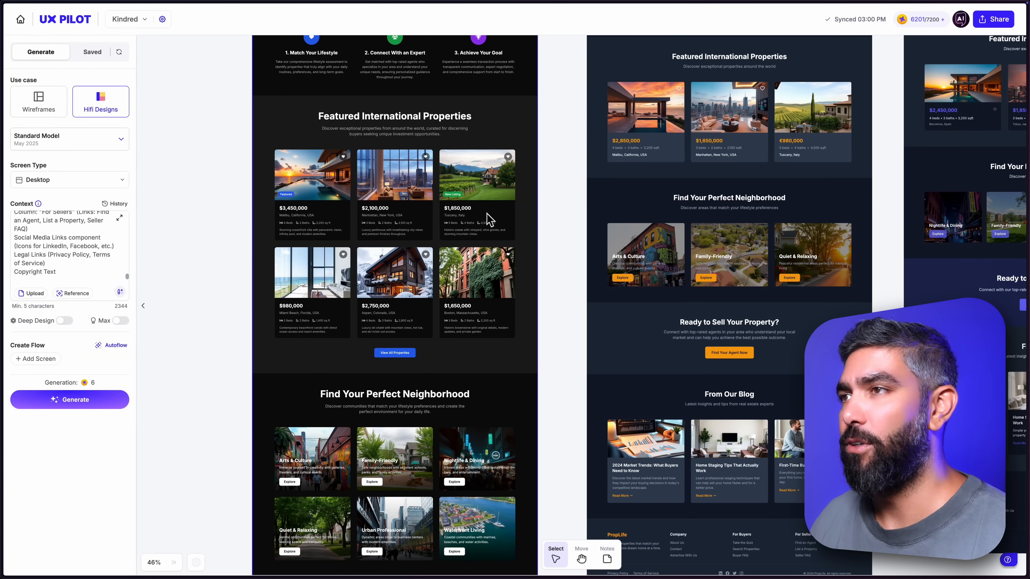
Examine the lower sections of the black PropertyVibe design, from market insights to the blog, against the other two designs.
{"action": "scroll", "coordinate": [539, 248], "scroll_direction": "up", "scroll_amount": 3}
{"action": "scroll", "coordinate": [503, 308], "scroll_direction": "down", "scroll_amount": 5}
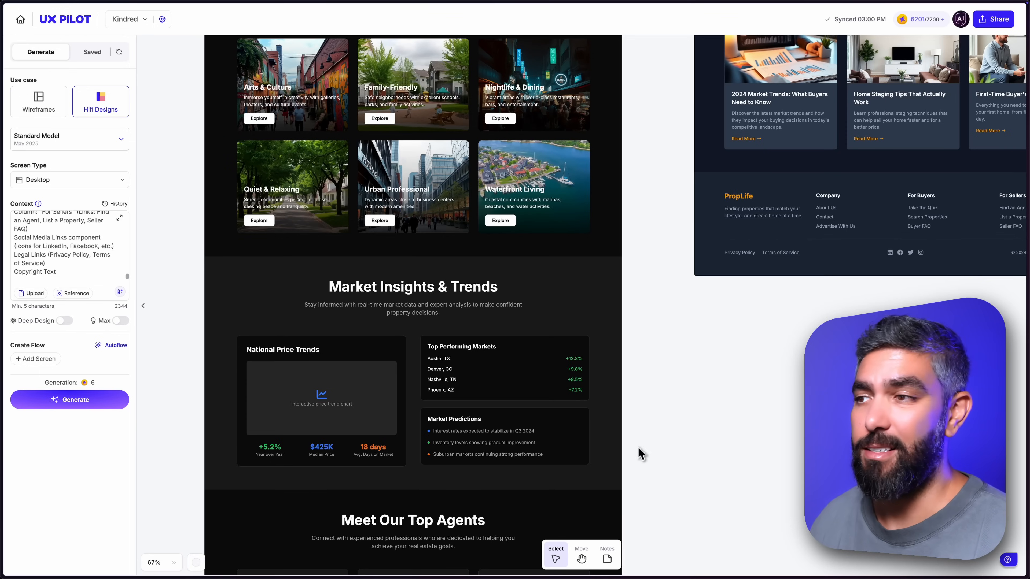
{"action": "left_click_drag", "start_coordinate": [639, 460], "coordinate": [656, 279]}
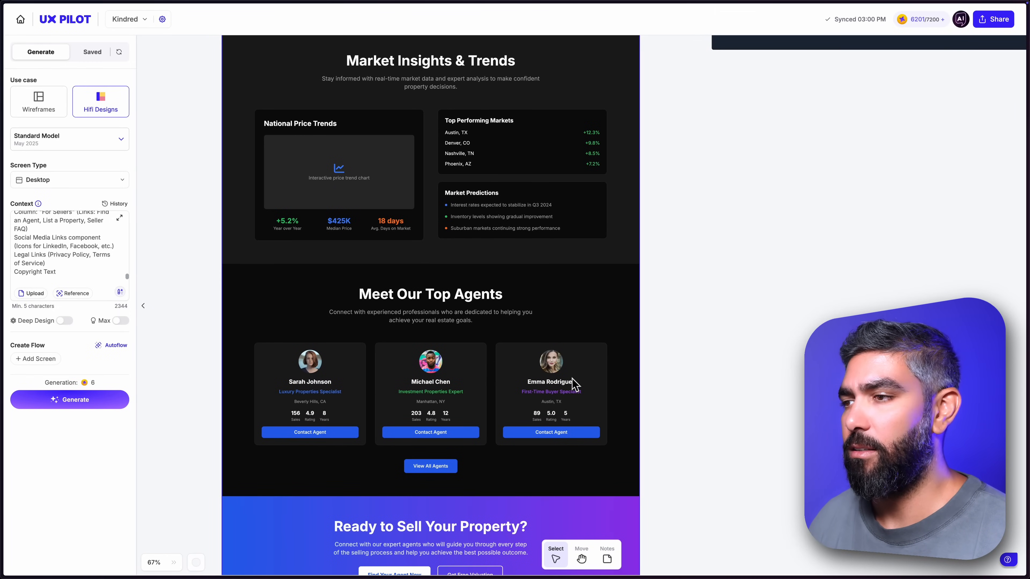
{"action": "scroll", "coordinate": [525, 469], "scroll_direction": "down", "scroll_amount": 5}
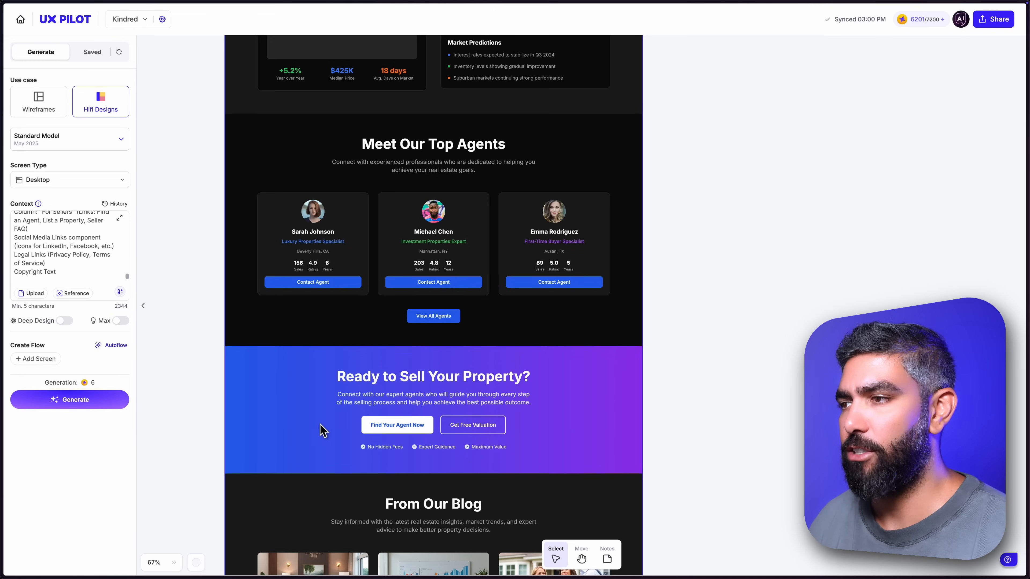
{"action": "scroll", "coordinate": [570, 444], "scroll_direction": "down", "scroll_amount": 5}
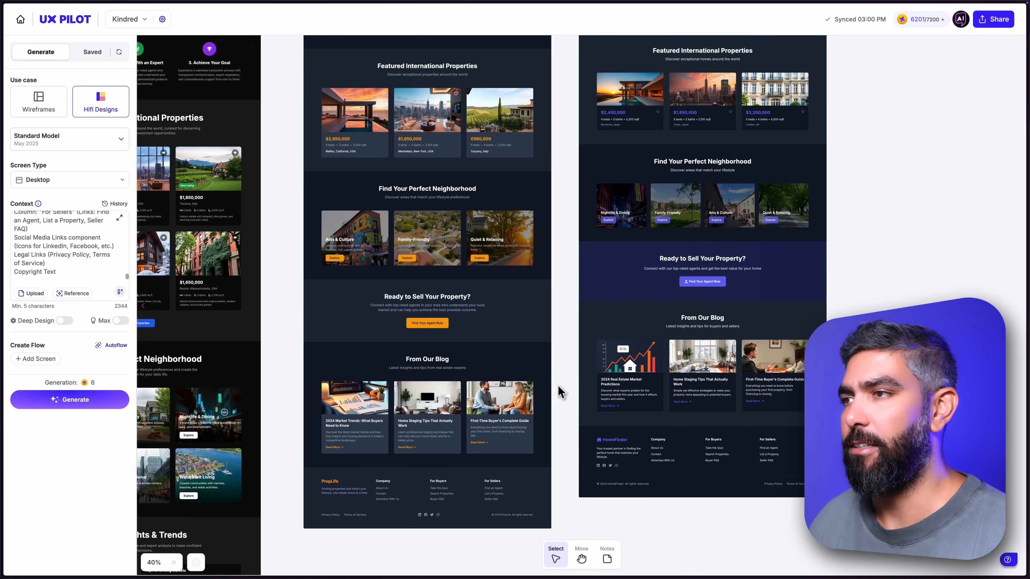
{"action": "scroll", "coordinate": [559, 403], "scroll_direction": "down", "scroll_amount": 10}
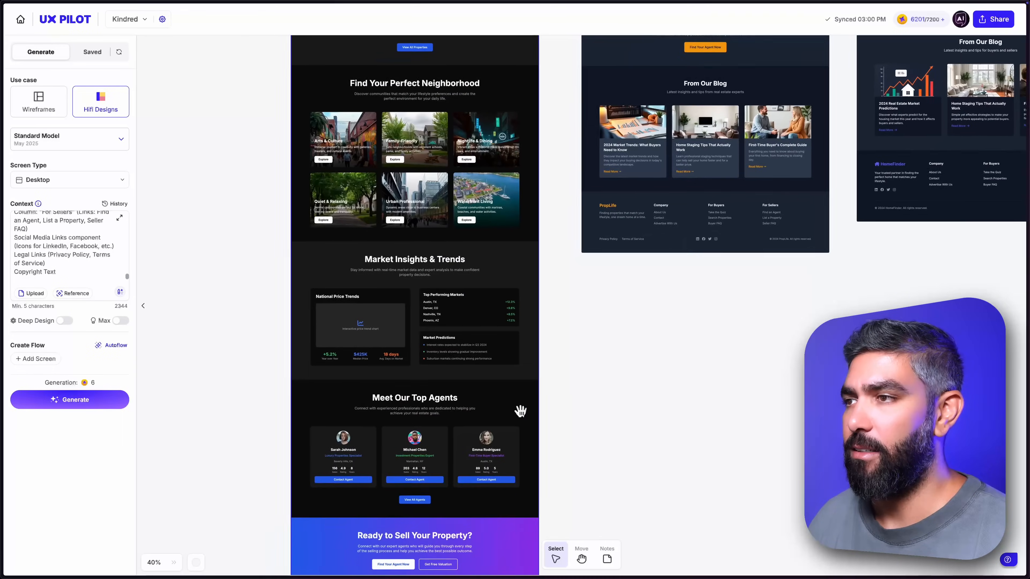
{"action": "scroll", "coordinate": [602, 386], "scroll_direction": "down", "scroll_amount": 5}
{"action": "scroll", "coordinate": [602, 387], "scroll_direction": "left", "scroll_amount": 5}
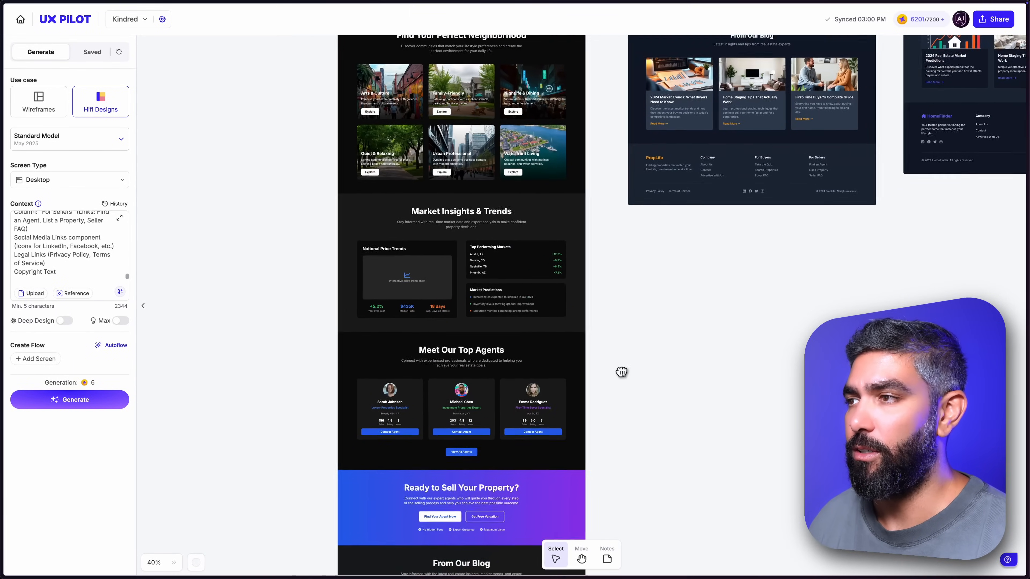
{"action": "scroll", "coordinate": [581, 395], "scroll_direction": "up", "scroll_amount": 5}
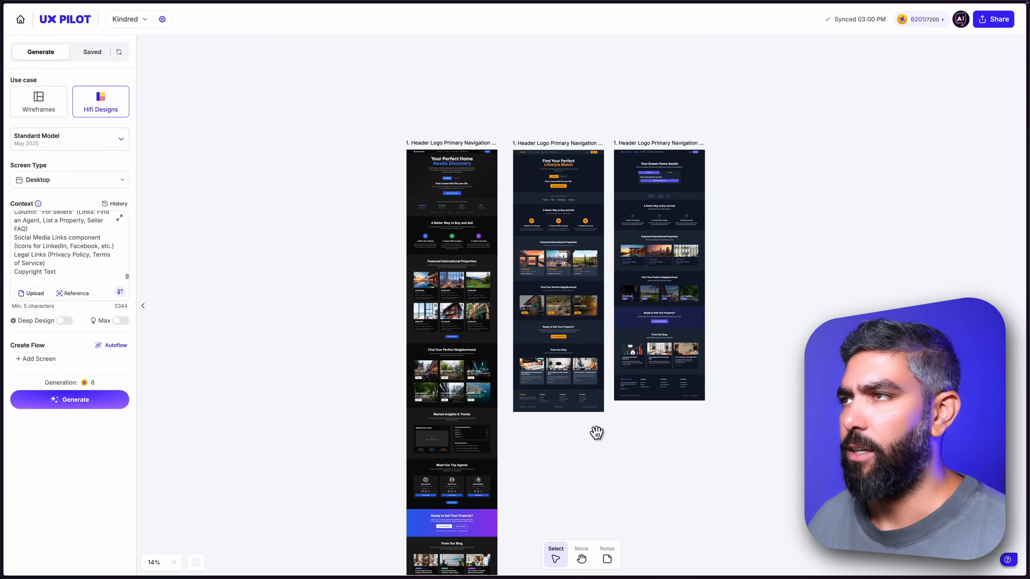
Select the middle generated homepage design with the orange accents.
{"action": "scroll", "coordinate": [624, 349], "scroll_direction": "down", "scroll_amount": 1}
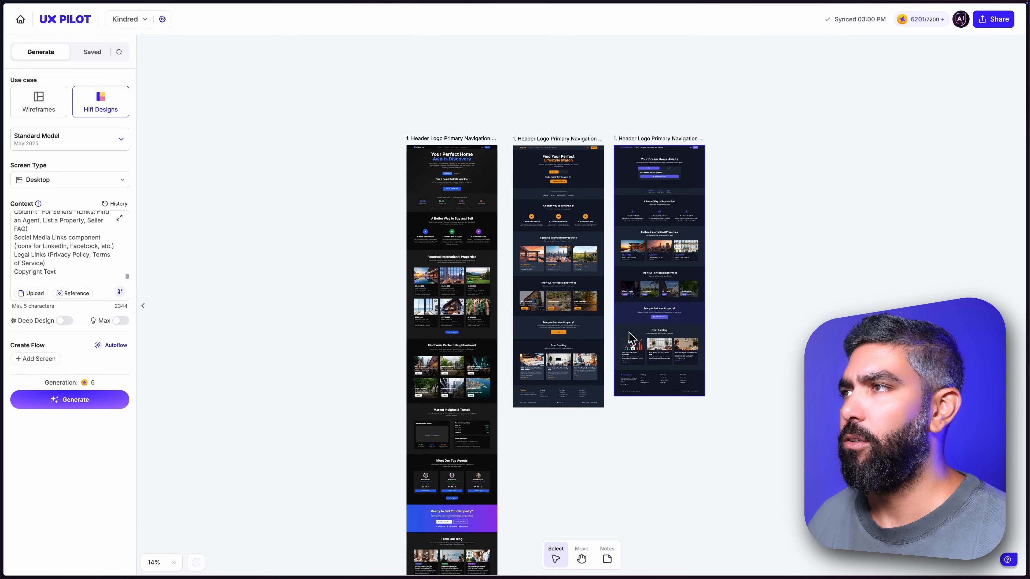
{"action": "left_click", "coordinate": [554, 174]}
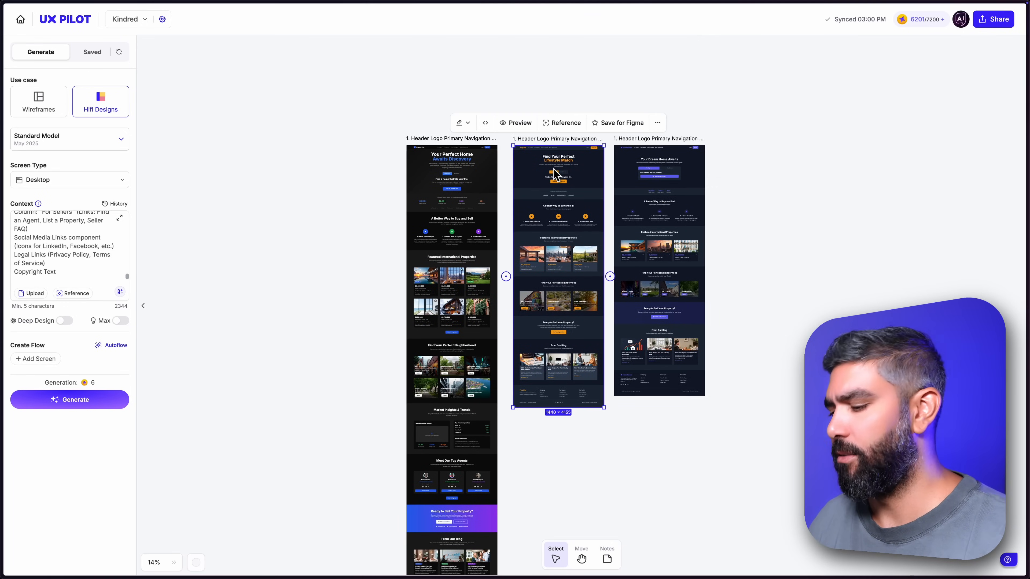
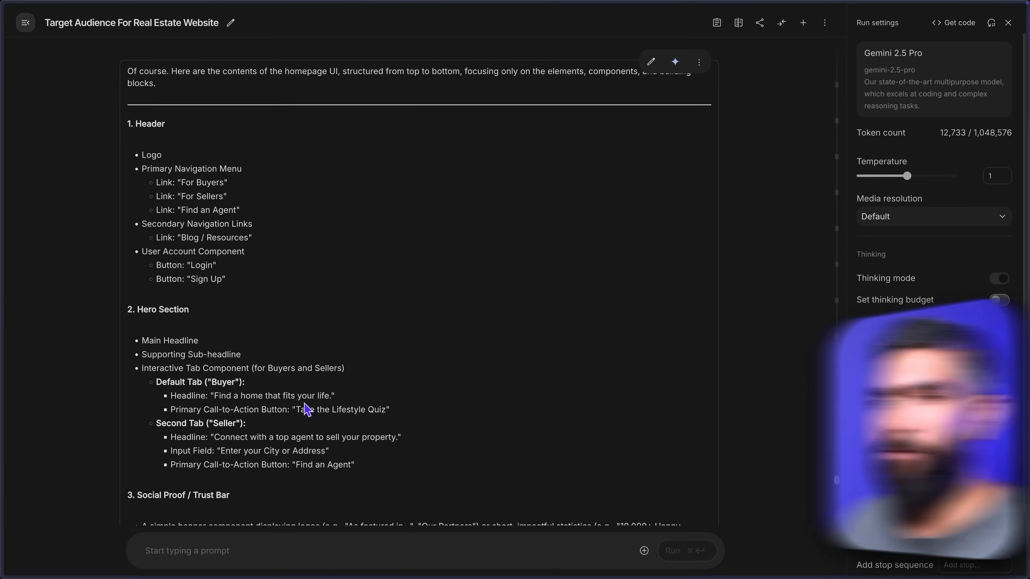
Copy the "For Buyers" page outline, from the Header section to the Footer, from Gemini's response.
{"action": "scroll", "coordinate": [304, 177], "scroll_direction": "down", "scroll_amount": 15}
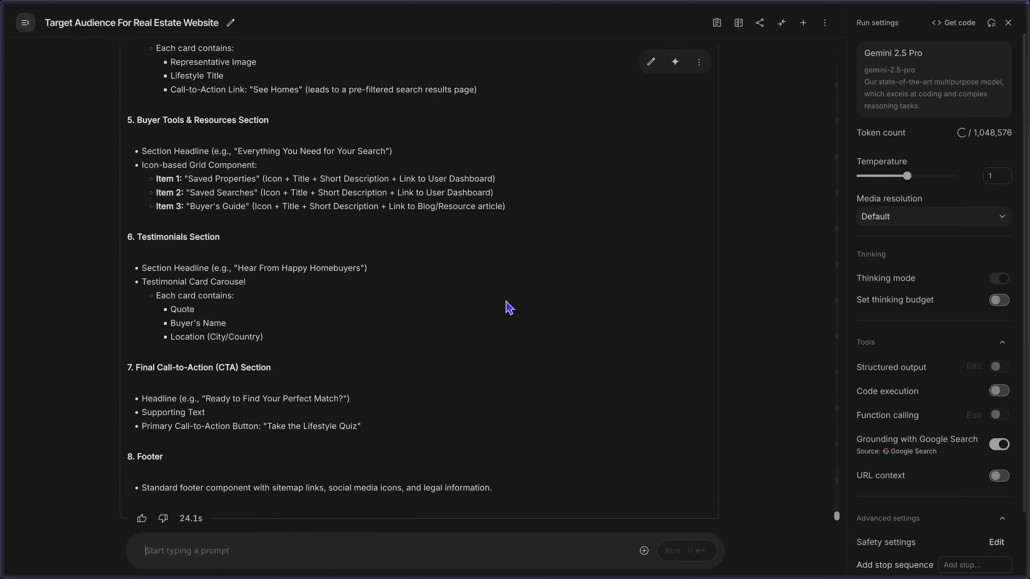
{"action": "scroll", "coordinate": [507, 307], "scroll_direction": "up", "scroll_amount": 10}
{"action": "scroll", "coordinate": [507, 307], "scroll_direction": "up", "scroll_amount": 5}
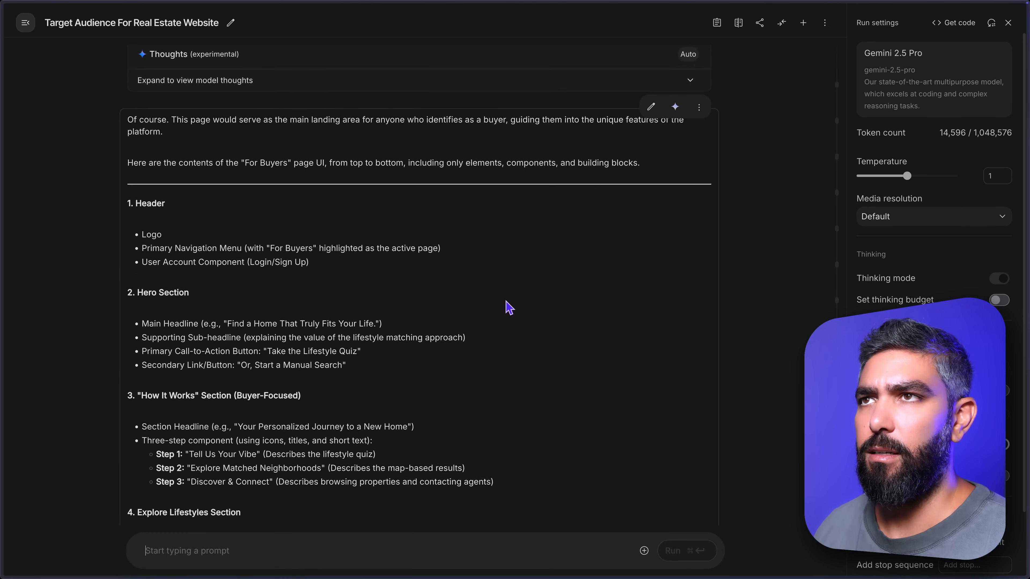
{"action": "left_click", "coordinate": [250, 237]}
{"action": "left_click_drag", "start_coordinate": [290, 239], "coordinate": [526, 486]}
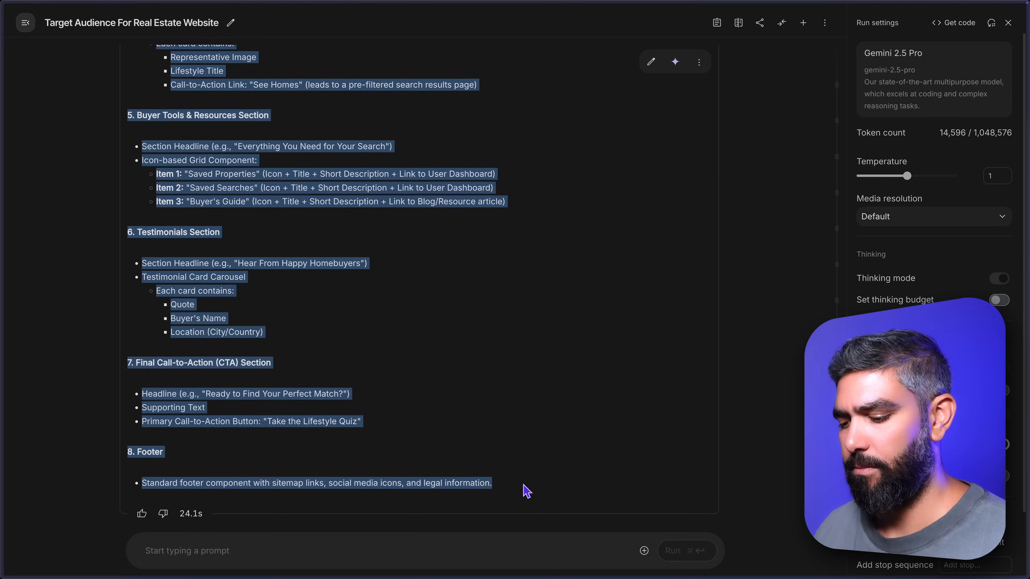
Switch to UX Pilot and replace the context with "for buyers" page: followed by the copied outline.
{"action": "key", "text": "super+Tab"}
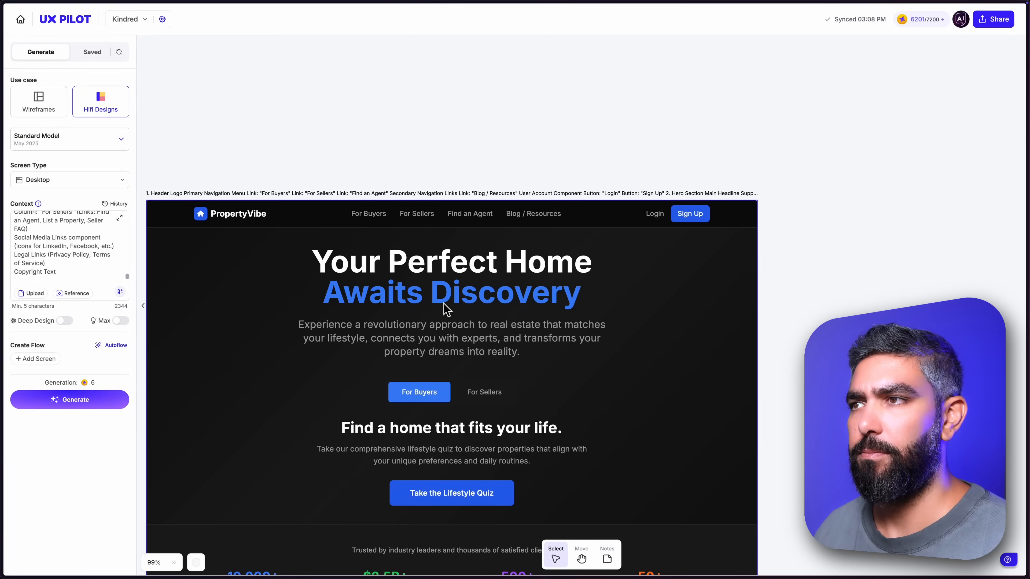
{"action": "type", "text": "or buyers\" page:"}
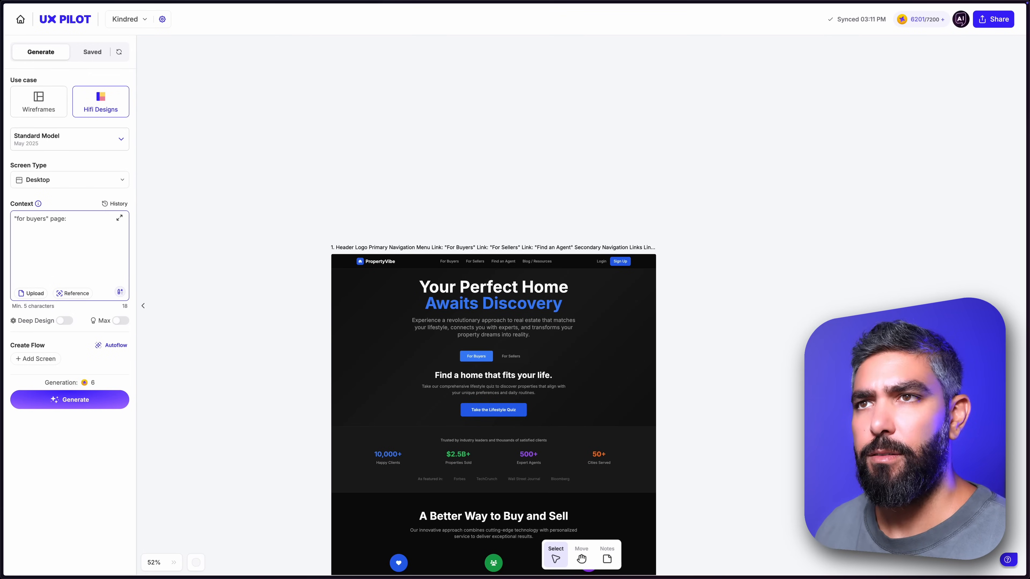
{"action": "key", "text": "super+v"}
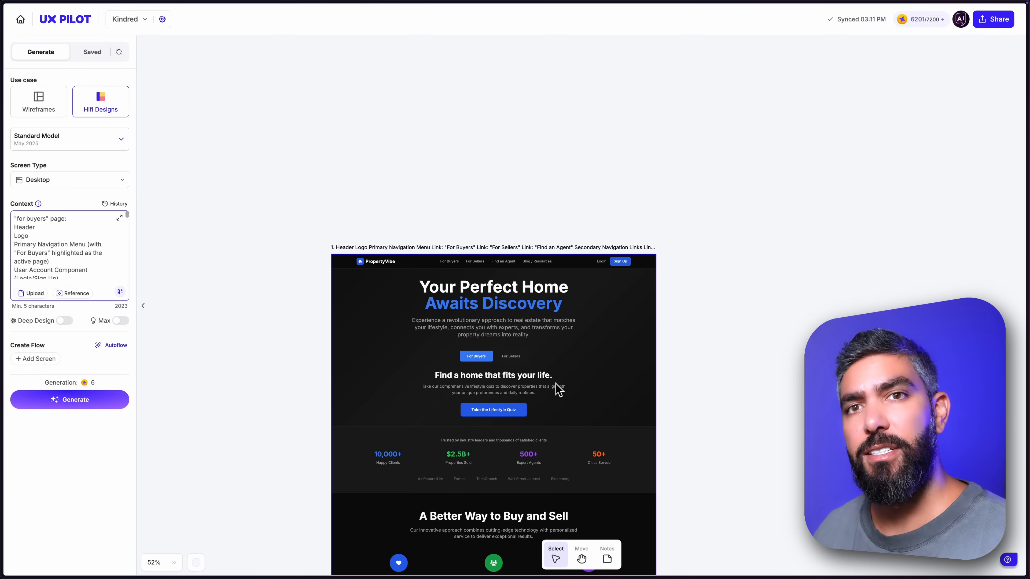
Set the black PropertyVibe homepage as the reference and generate the "for buyers" page with Max enabled.
{"action": "left_click", "coordinate": [76, 294]}
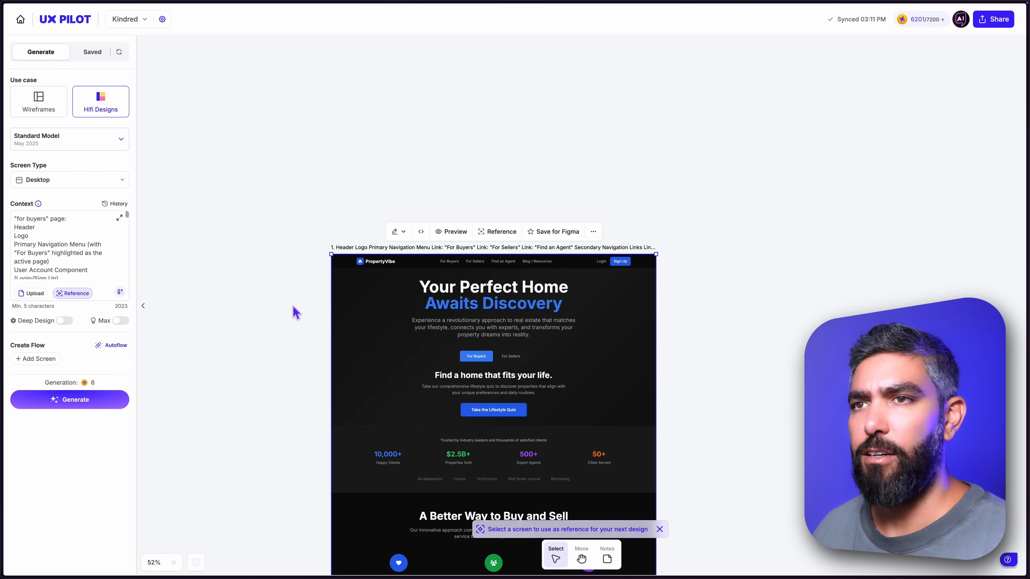
{"action": "left_click", "coordinate": [496, 361]}
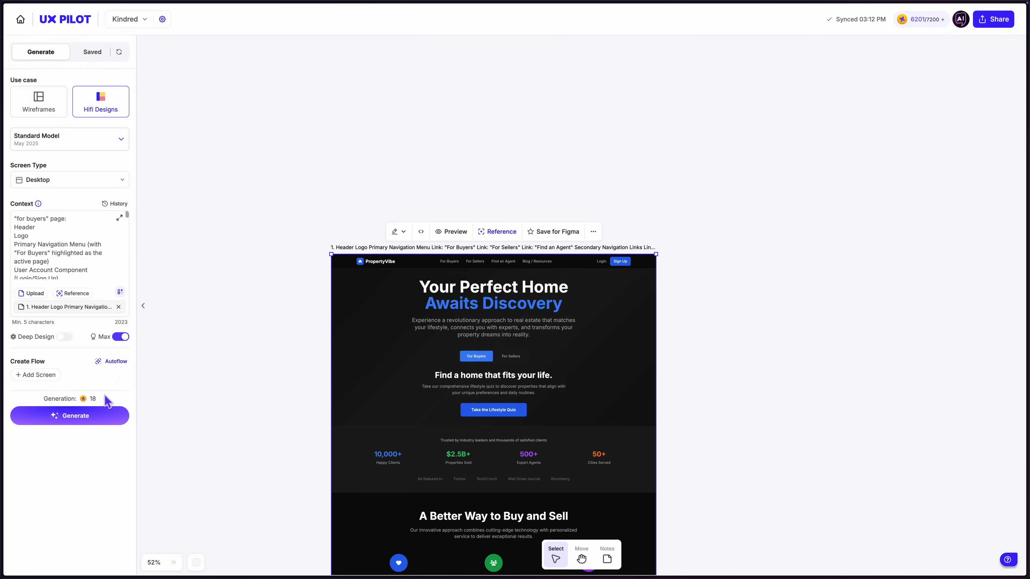
{"action": "left_click", "coordinate": [91, 422]}
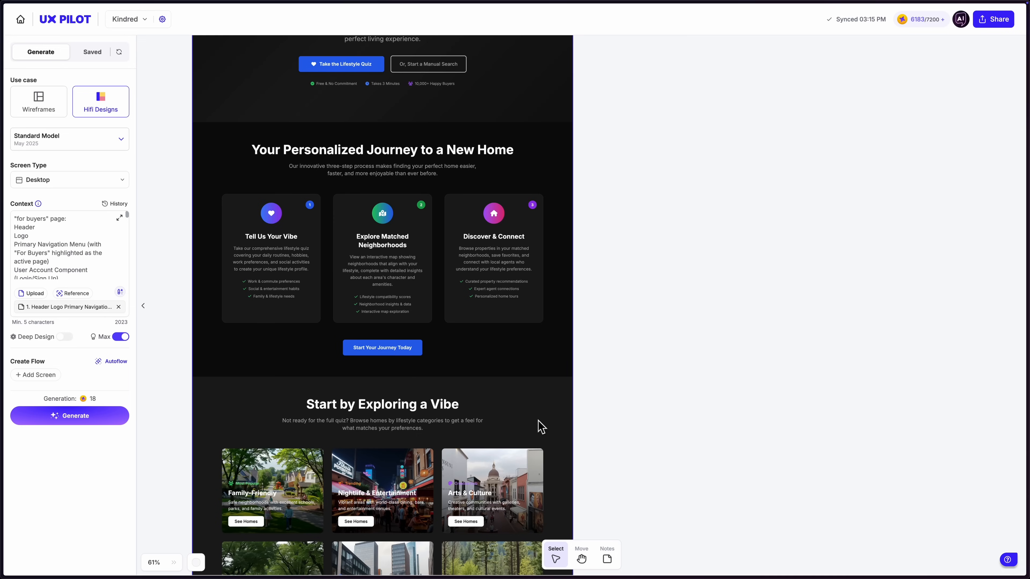
Examine the generated "for buyers" page from the lifestyle cards through buyer tools and testimonials to the footer.
{"action": "scroll", "coordinate": [539, 423], "scroll_direction": "down", "scroll_amount": 5}
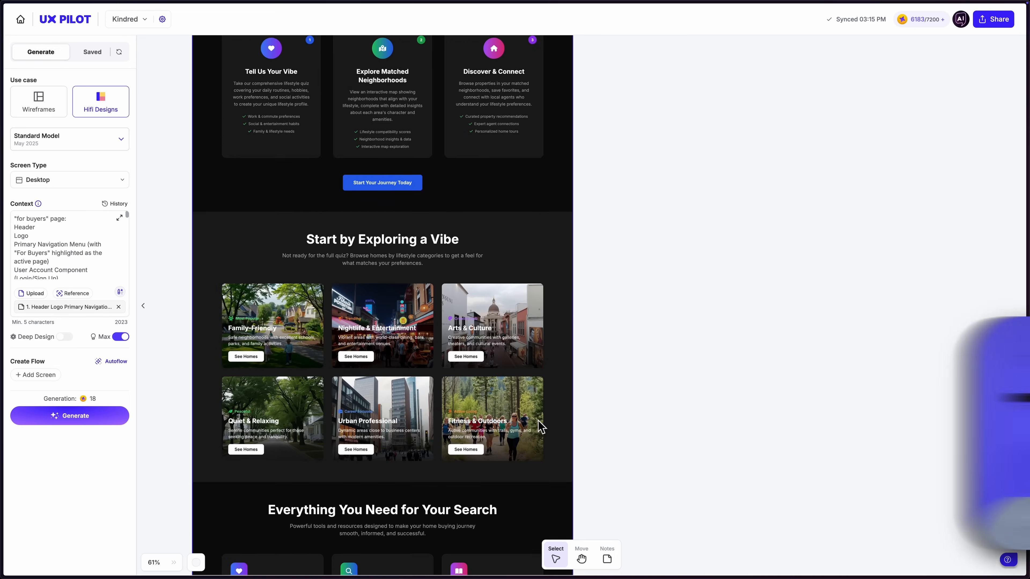
{"action": "scroll", "coordinate": [542, 427], "scroll_direction": "down", "scroll_amount": 5}
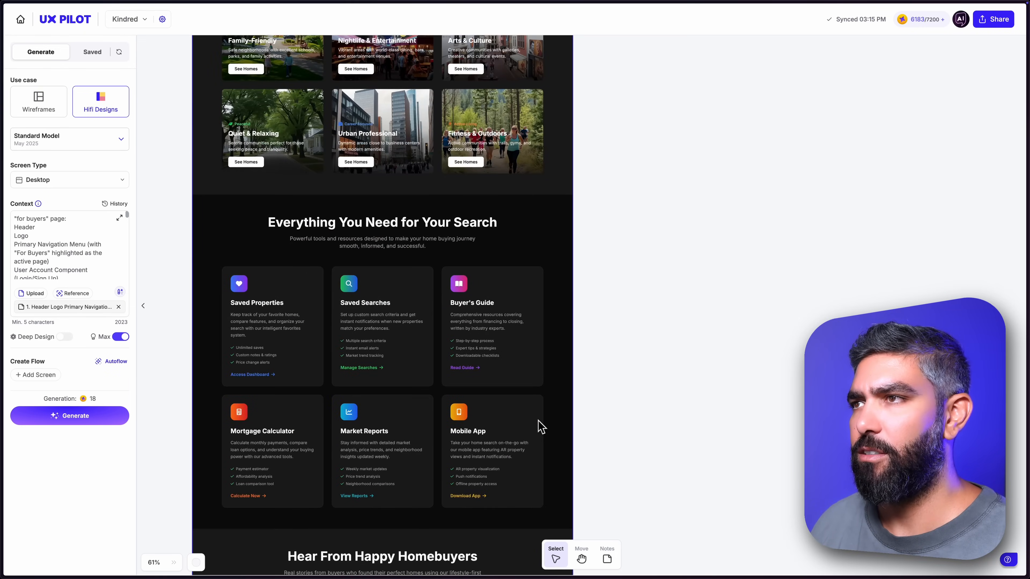
{"action": "scroll", "coordinate": [541, 426], "scroll_direction": "down", "scroll_amount": 8}
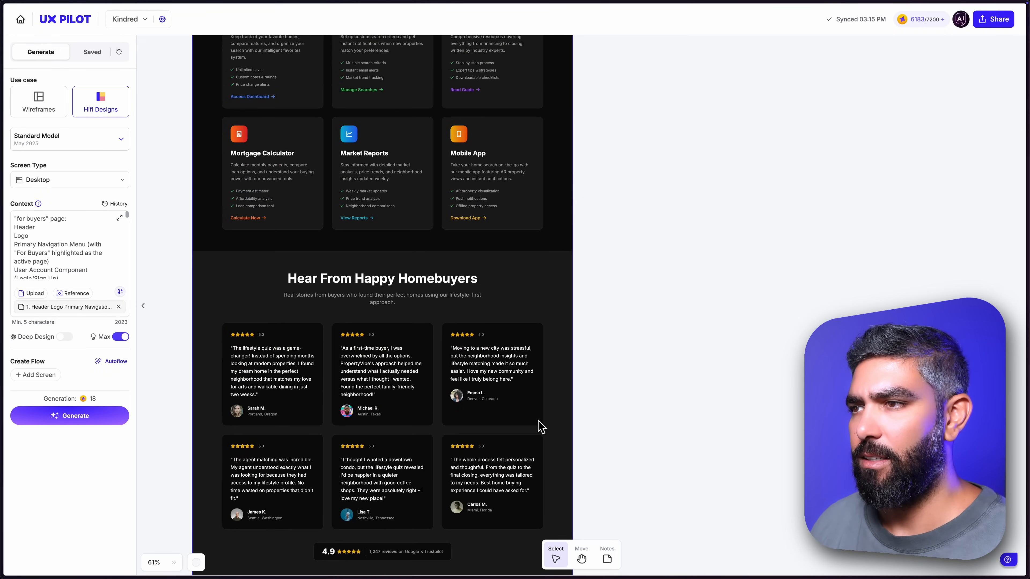
{"action": "scroll", "coordinate": [540, 425], "scroll_direction": "down", "scroll_amount": 5}
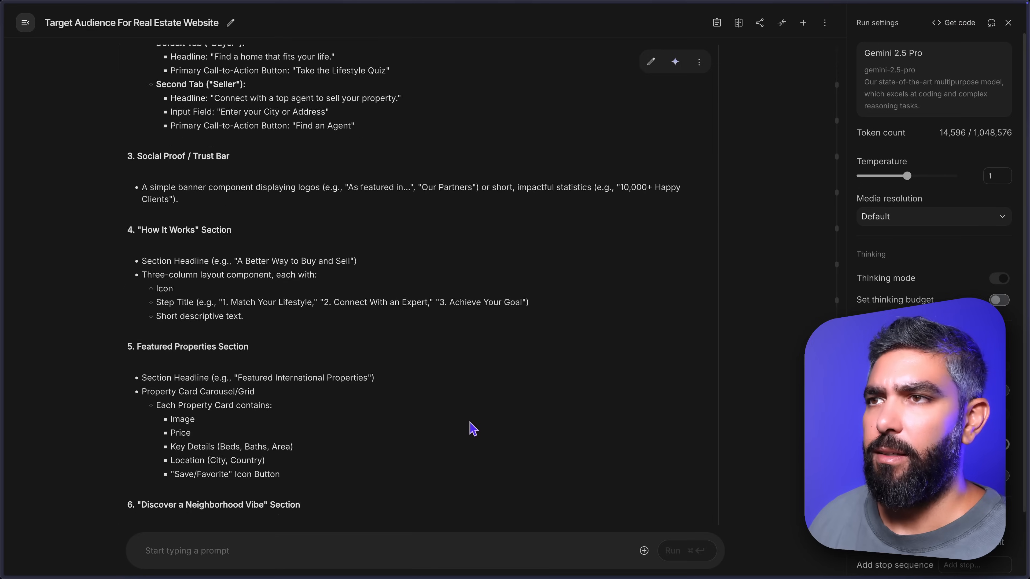
Switch to Gemini and send the prompt "do the same for 2.1. Lifestyle & Vibe Quiz", using the page title from the sitemap.
{"action": "scroll", "coordinate": [473, 429], "scroll_direction": "up", "scroll_amount": 12}
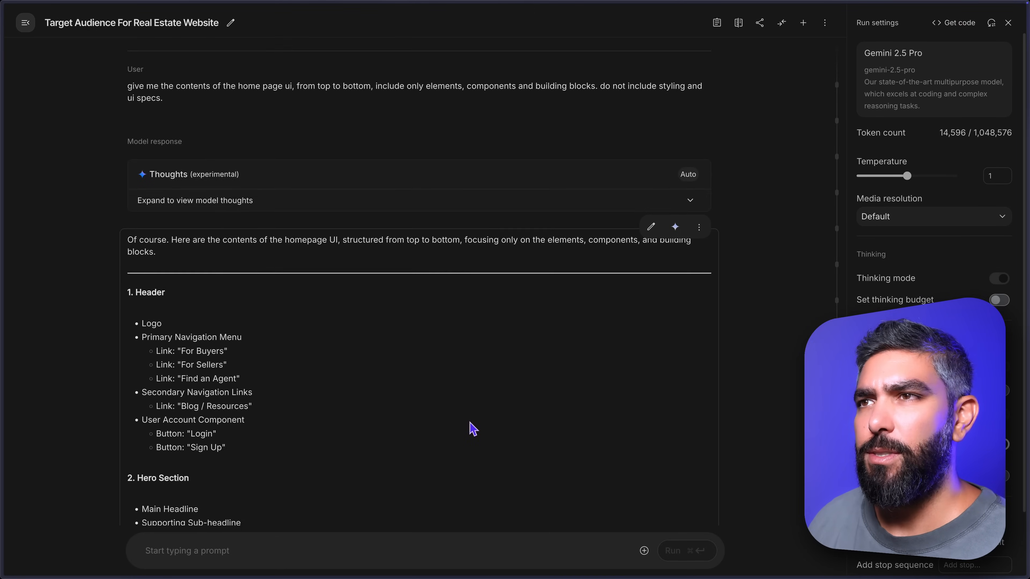
{"action": "scroll", "coordinate": [473, 428], "scroll_direction": "down", "scroll_amount": 6}
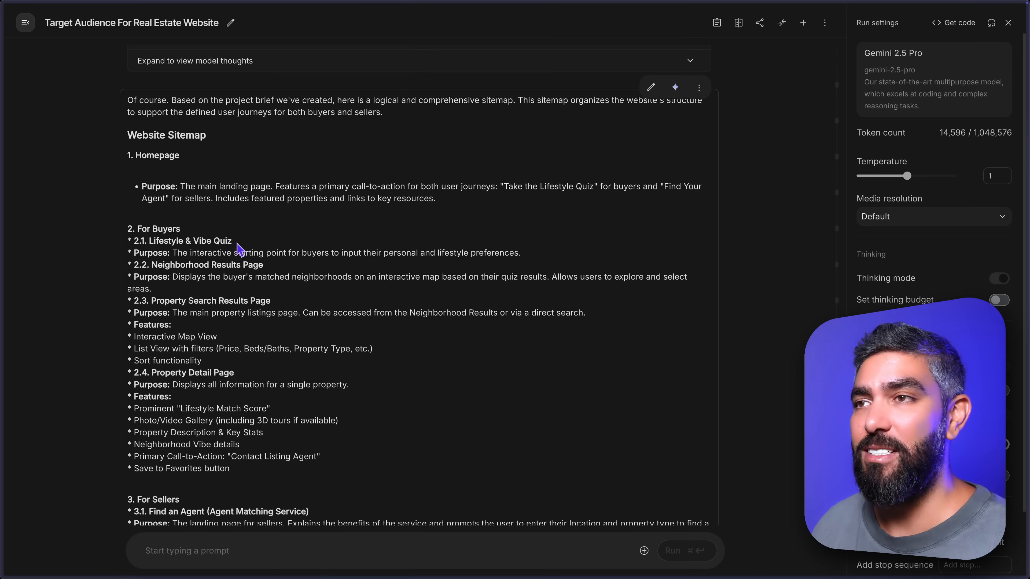
{"action": "left_click_drag", "start_coordinate": [134, 241], "coordinate": [276, 245]}
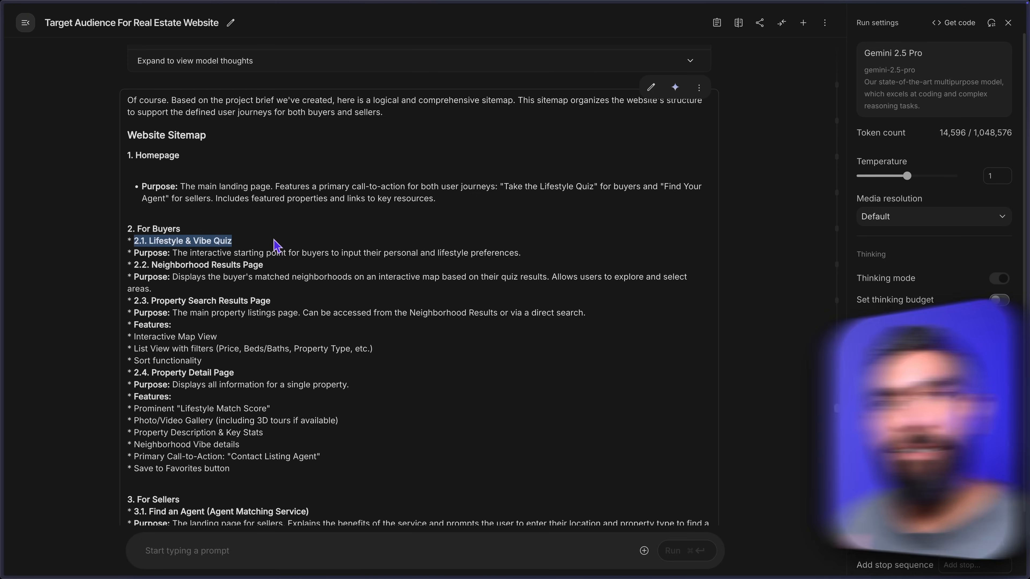
{"action": "scroll", "coordinate": [282, 405], "scroll_direction": "down", "scroll_amount": 3}
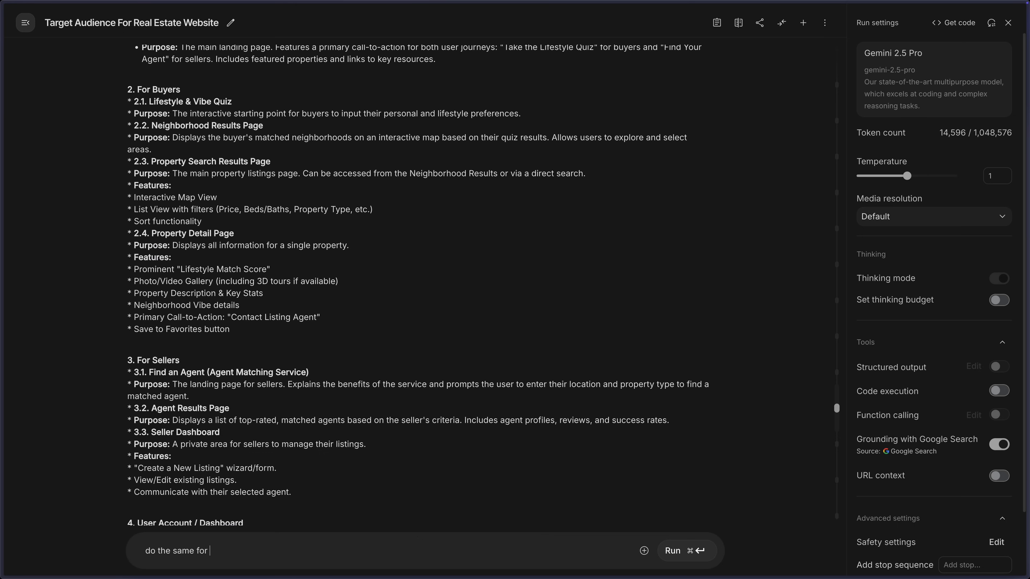
{"action": "key", "text": "Return"}
{"action": "key", "text": "BackSpace"}
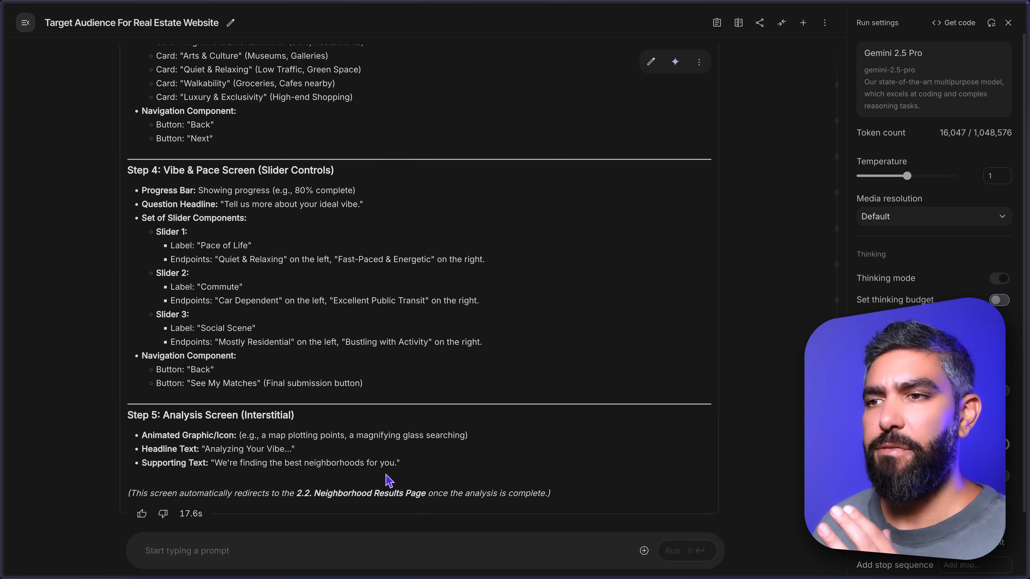
Copy the quiz contents from Step 1: Welcome Screen through Step 5: Analysis Screen in Gemini's response.
{"action": "scroll", "coordinate": [389, 480], "scroll_direction": "up", "scroll_amount": 5}
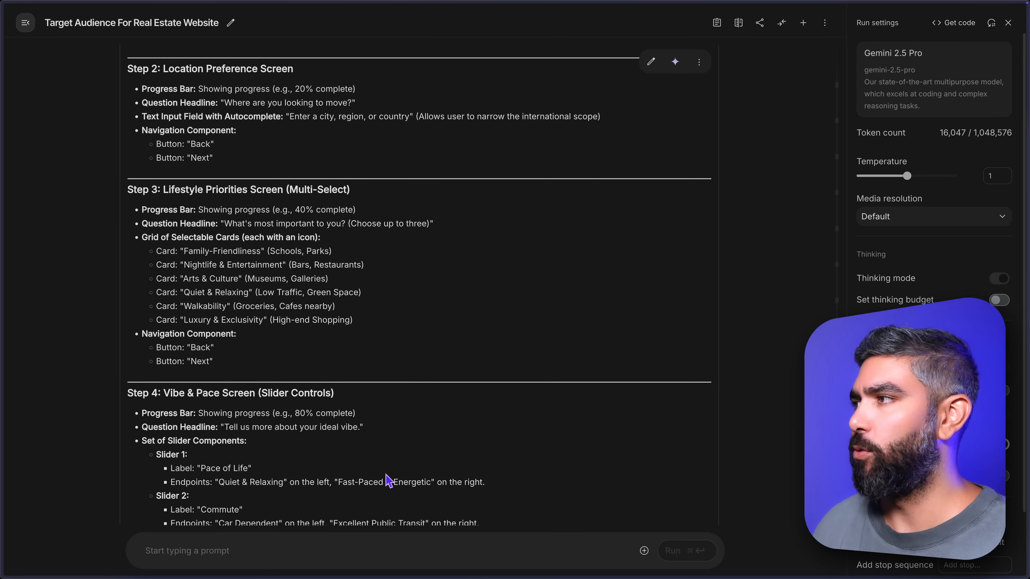
{"action": "scroll", "coordinate": [388, 480], "scroll_direction": "up", "scroll_amount": 6}
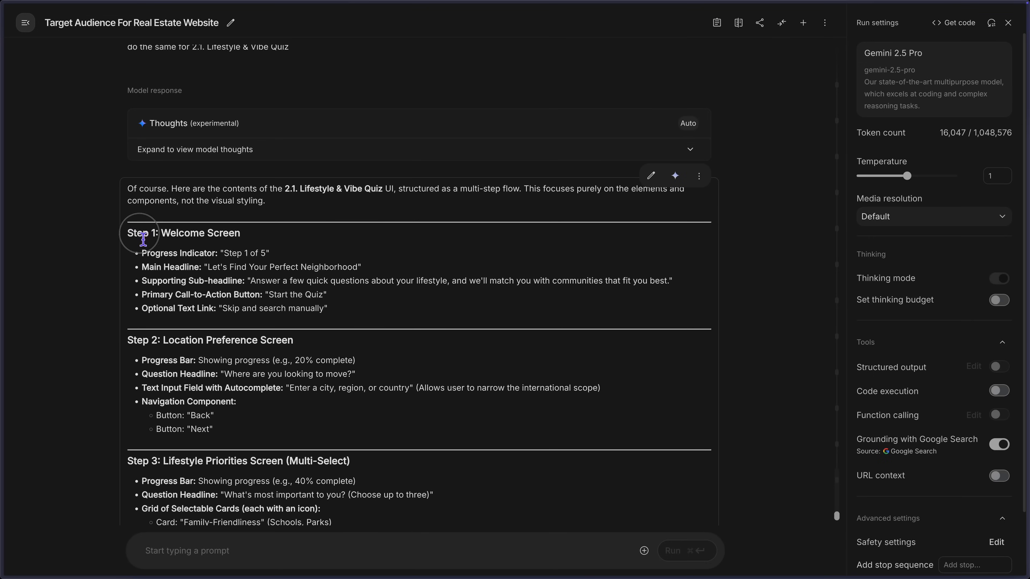
{"action": "left_click_drag", "start_coordinate": [143, 239], "coordinate": [395, 485]}
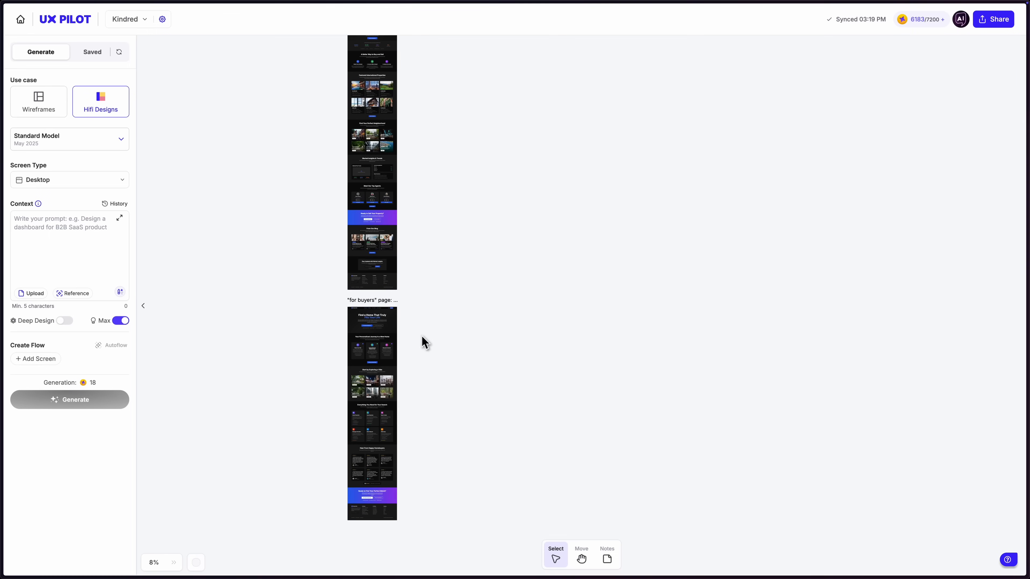
Move the "for buyers" page design on the UX Pilot canvas from below the homepage design to beside it.
{"action": "left_click_drag", "start_coordinate": [372, 324], "coordinate": [448, 81]}
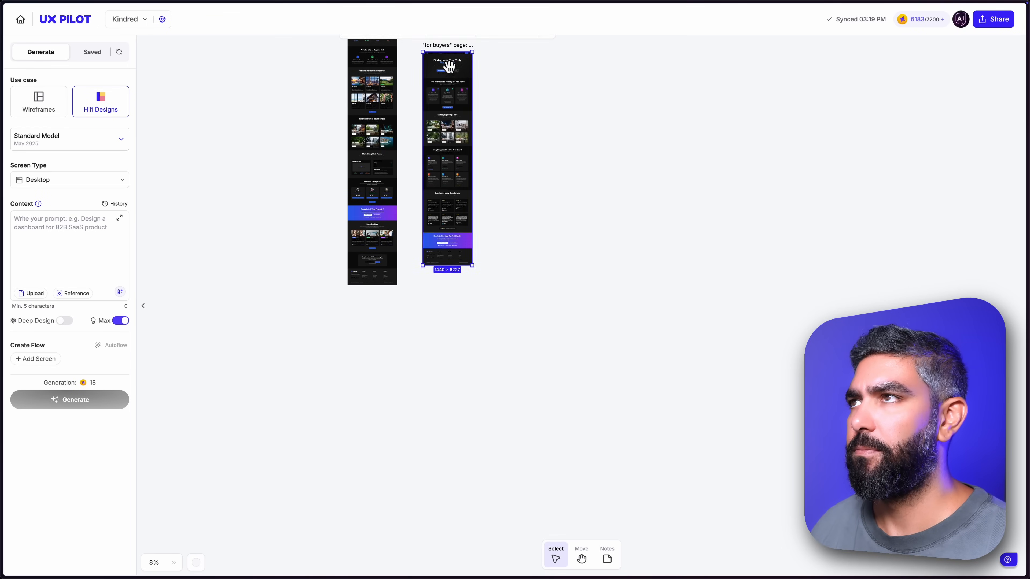
{"action": "scroll", "coordinate": [452, 64], "scroll_direction": "up", "scroll_amount": 5}
{"action": "left_click_drag", "start_coordinate": [450, 273], "coordinate": [434, 228]}
{"action": "scroll", "coordinate": [453, 275], "scroll_direction": "up", "scroll_amount": 5}
{"action": "scroll", "coordinate": [453, 277], "scroll_direction": "up", "scroll_amount": 1}
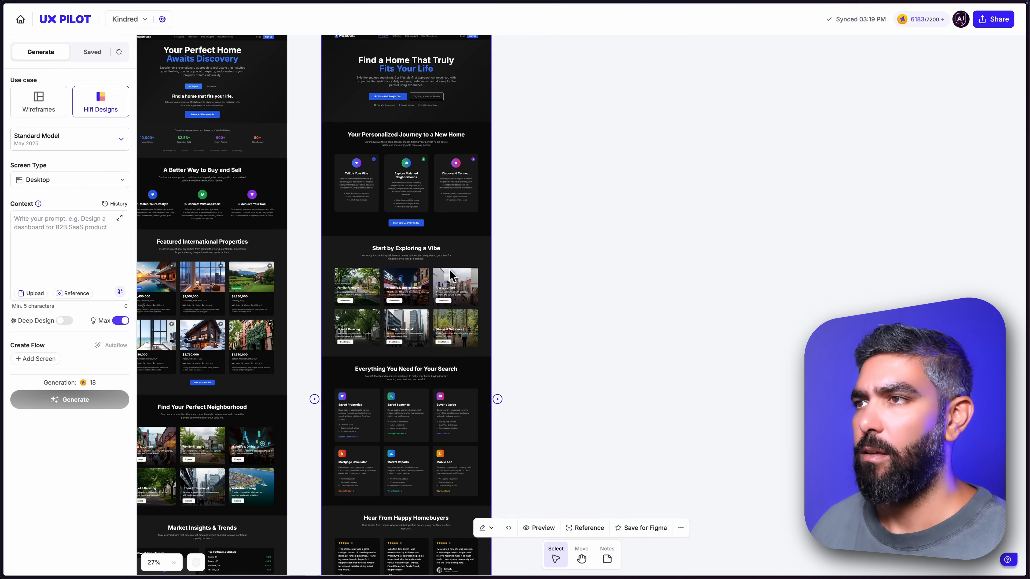
Set the "for buyers" page as the reference design and paste the copied quiz outline into the context.
{"action": "left_click", "coordinate": [73, 293]}
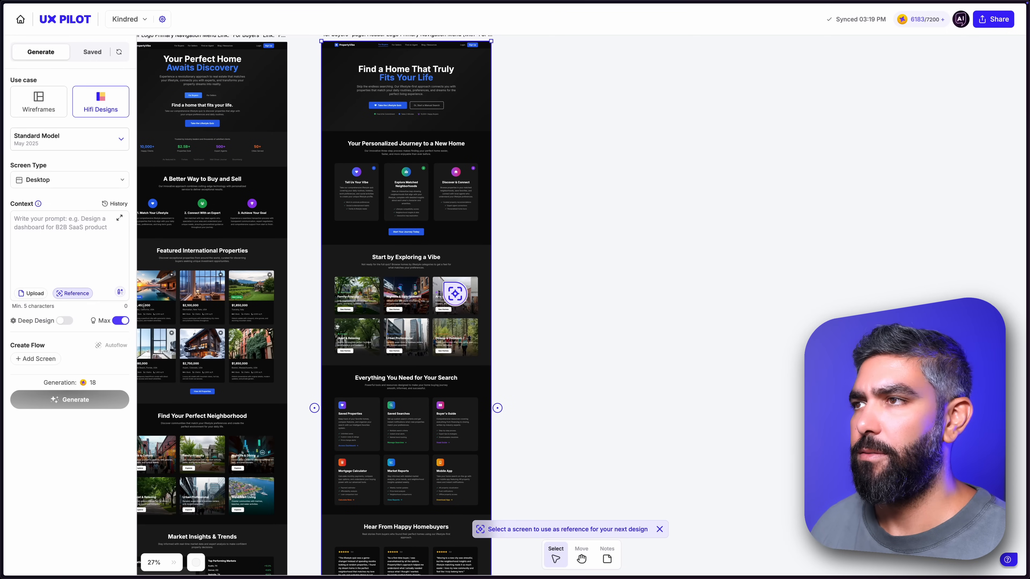
{"action": "left_click", "coordinate": [455, 294]}
{"action": "left_click", "coordinate": [73, 243]}
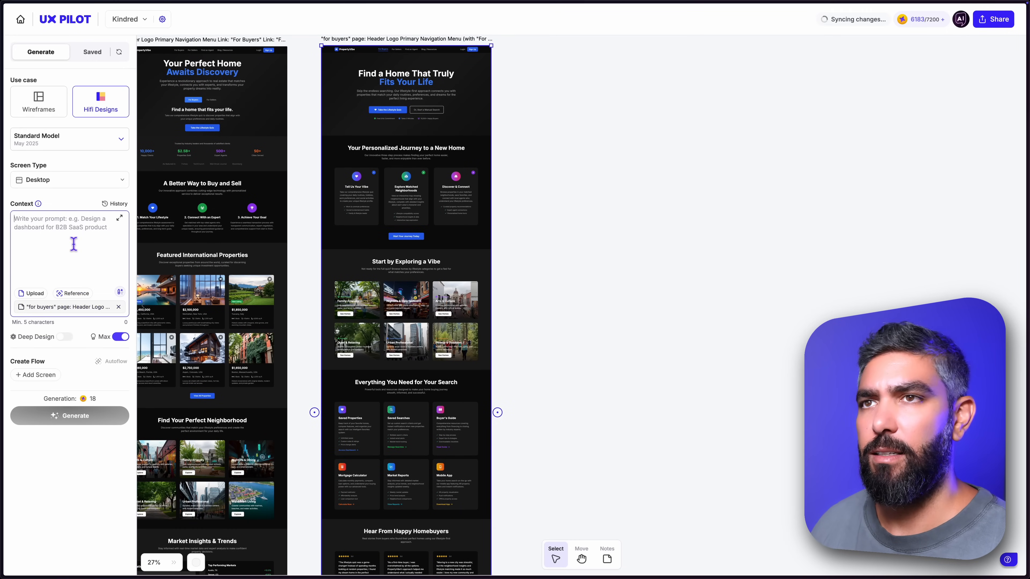
{"action": "key", "text": "ctrl+v"}
Copy the quiz name from Gemini, head the context with "Lifestyle & Vibe Quiz page:" on its own line, and generate the design.
{"action": "scroll", "coordinate": [63, 263], "scroll_direction": "up", "scroll_amount": 10}
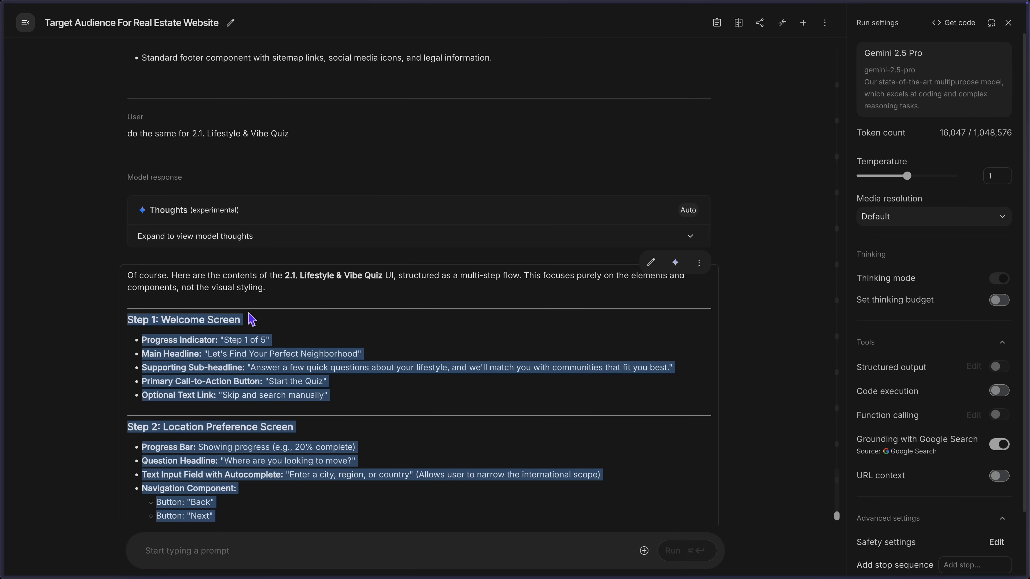
{"action": "left_click_drag", "start_coordinate": [383, 279], "coordinate": [342, 282]}
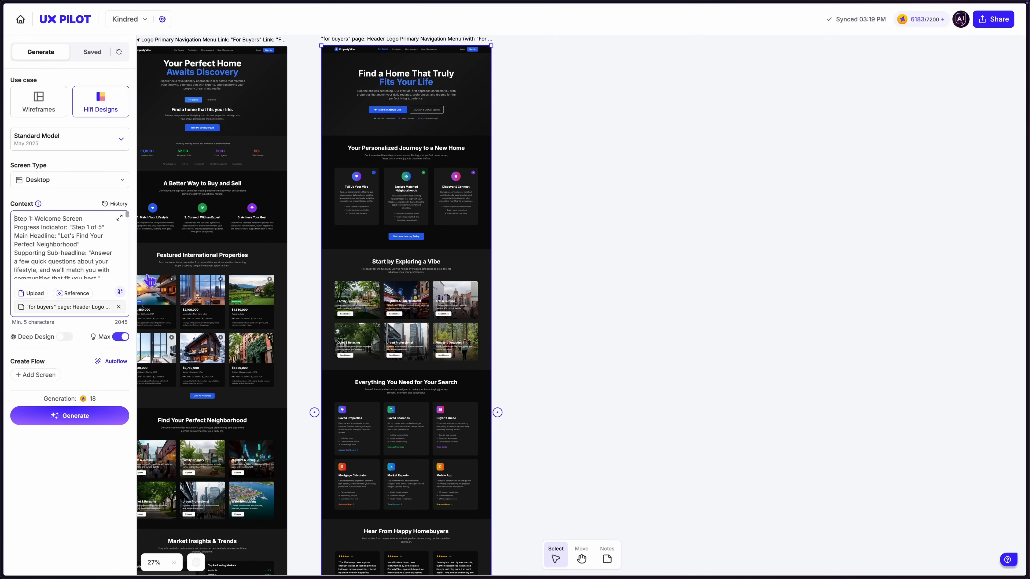
{"action": "type", "text": "Lifestyle & Vibe Quiz"}
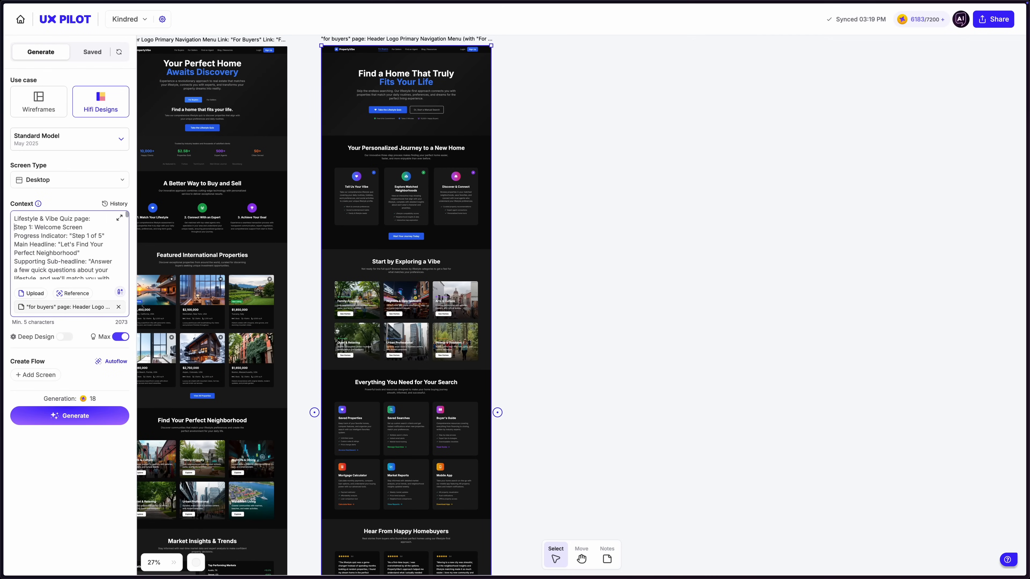
{"action": "key", "text": "Return"}
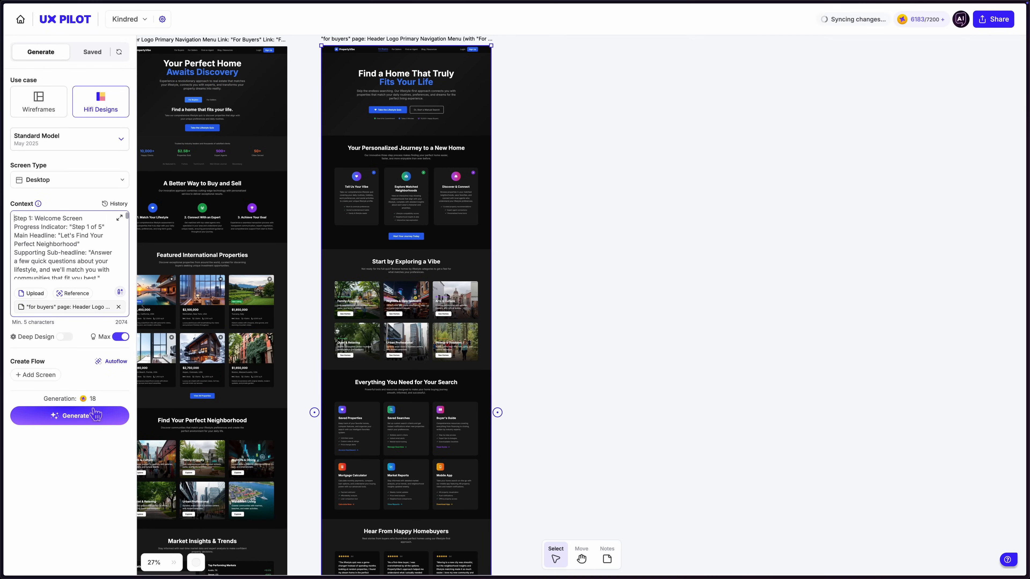
{"action": "left_click", "coordinate": [90, 421]}
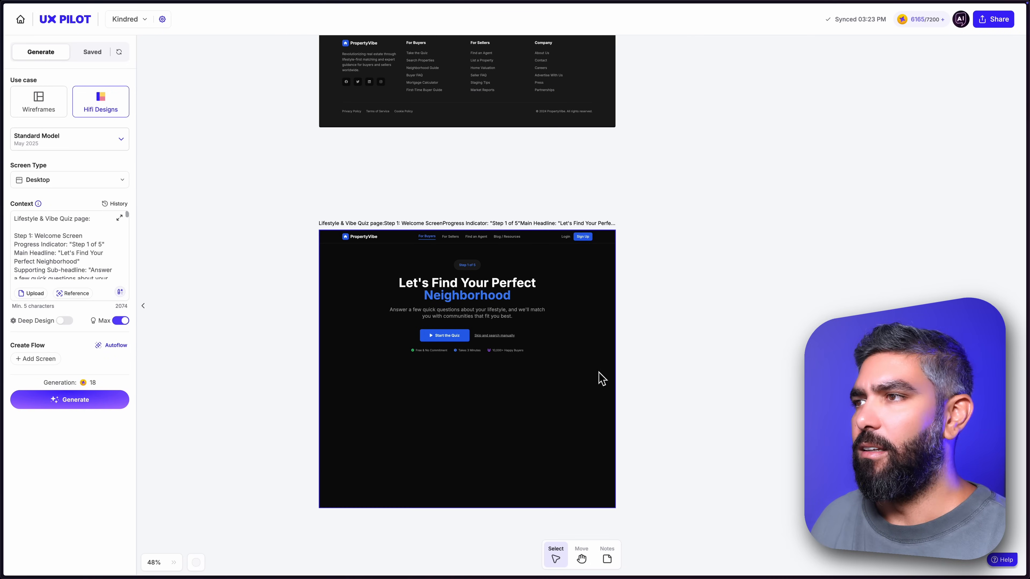
Start the quiz in the generated Lifestyle & Vibe Quiz design and try to continue past the location question without an answer.
{"action": "scroll", "coordinate": [486, 374], "scroll_direction": "up", "scroll_amount": 5}
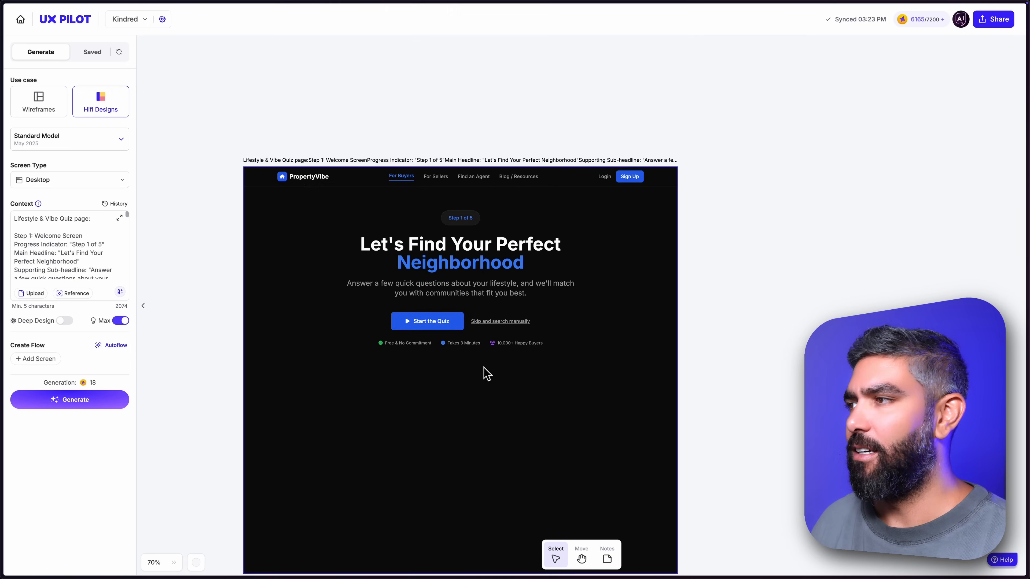
{"action": "left_click_drag", "start_coordinate": [725, 369], "coordinate": [712, 329]}
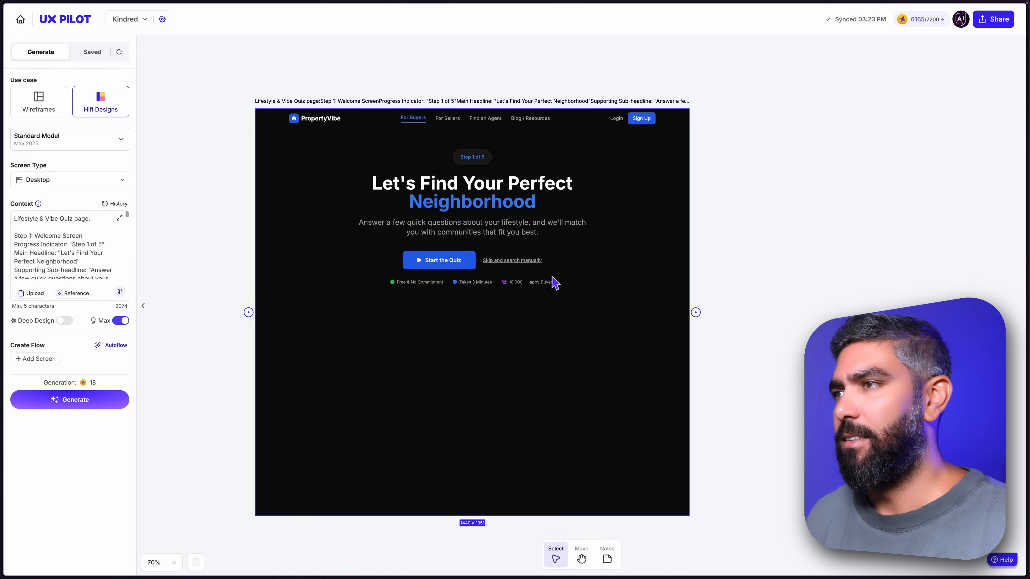
{"action": "left_click", "coordinate": [444, 263]}
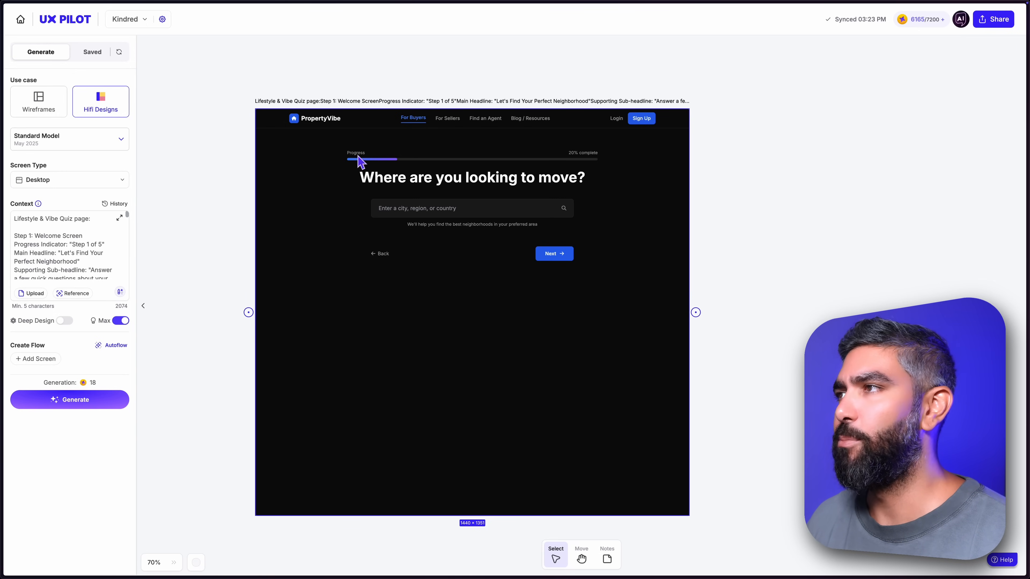
{"action": "left_click", "coordinate": [553, 254]}
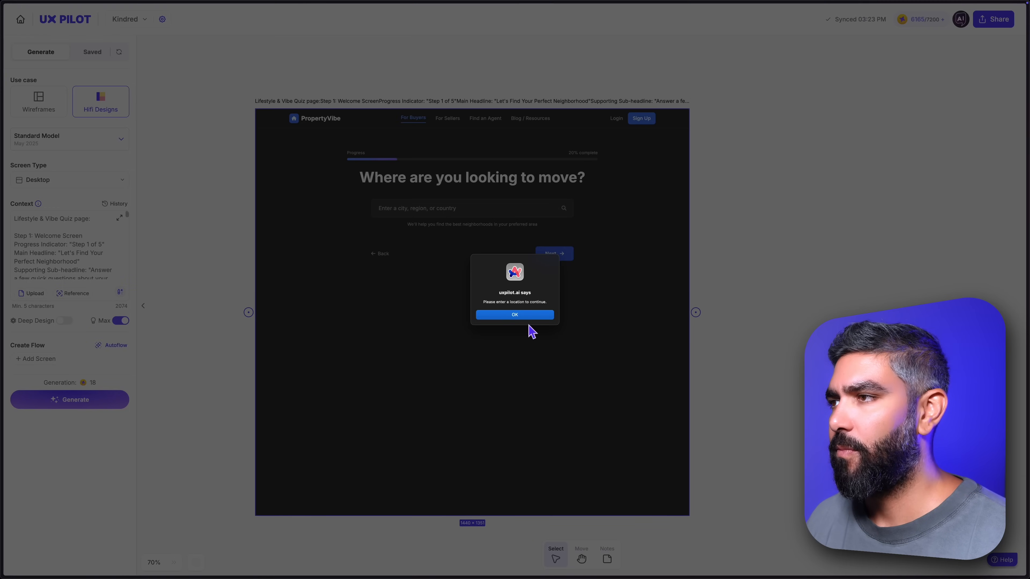
{"action": "left_click", "coordinate": [523, 315]}
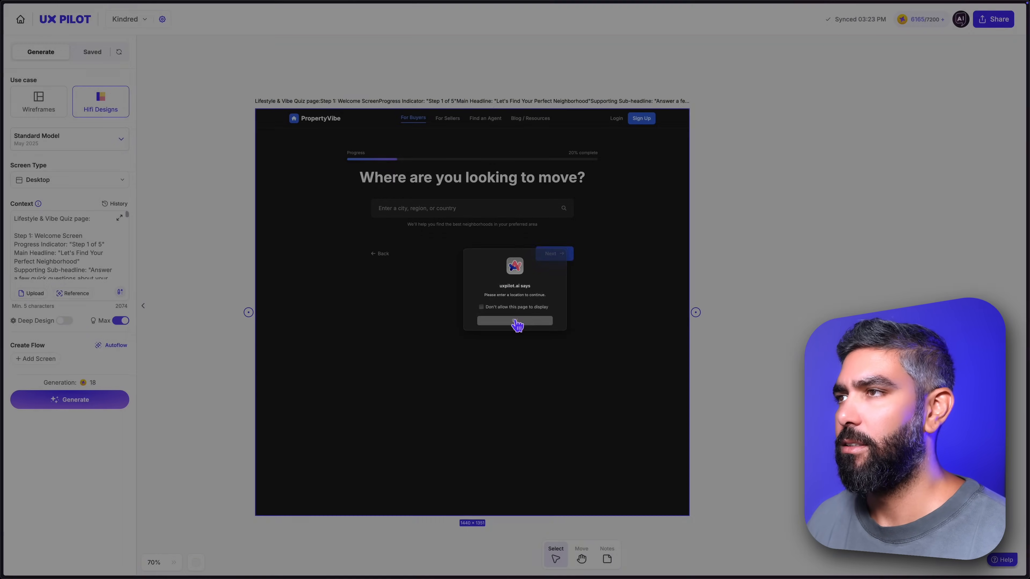
{"action": "left_click", "coordinate": [517, 324]}
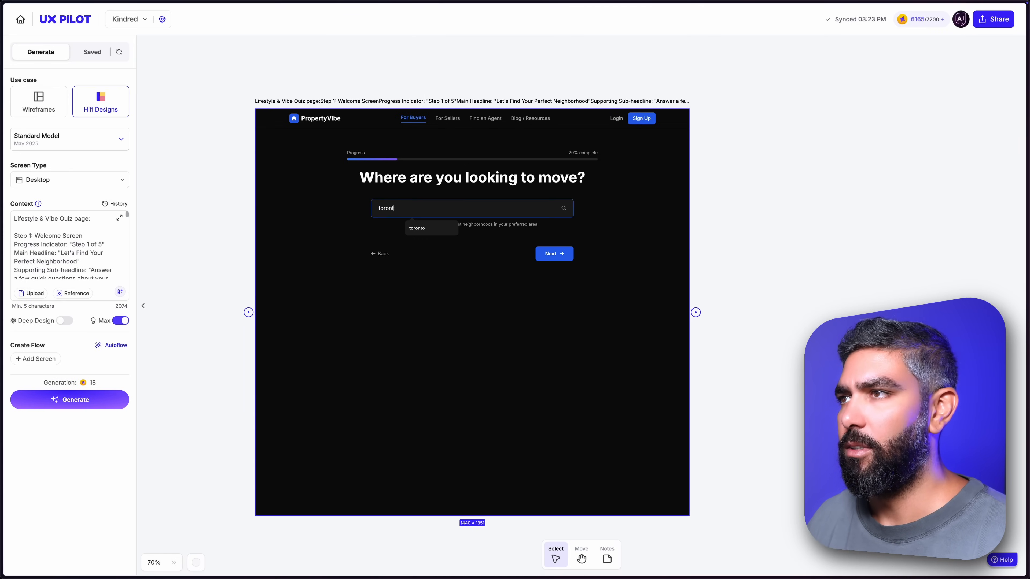
Answer the location question with "toronto" and choose Walkability as the most important priority, continuing to the vibe sliders.
{"action": "left_click", "coordinate": [553, 255]}
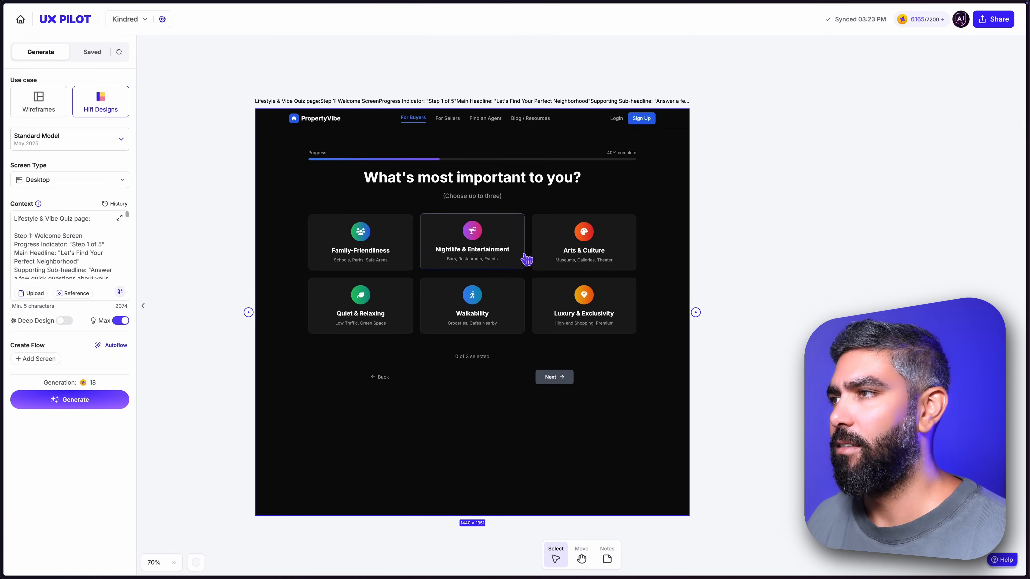
{"action": "left_click", "coordinate": [513, 296]}
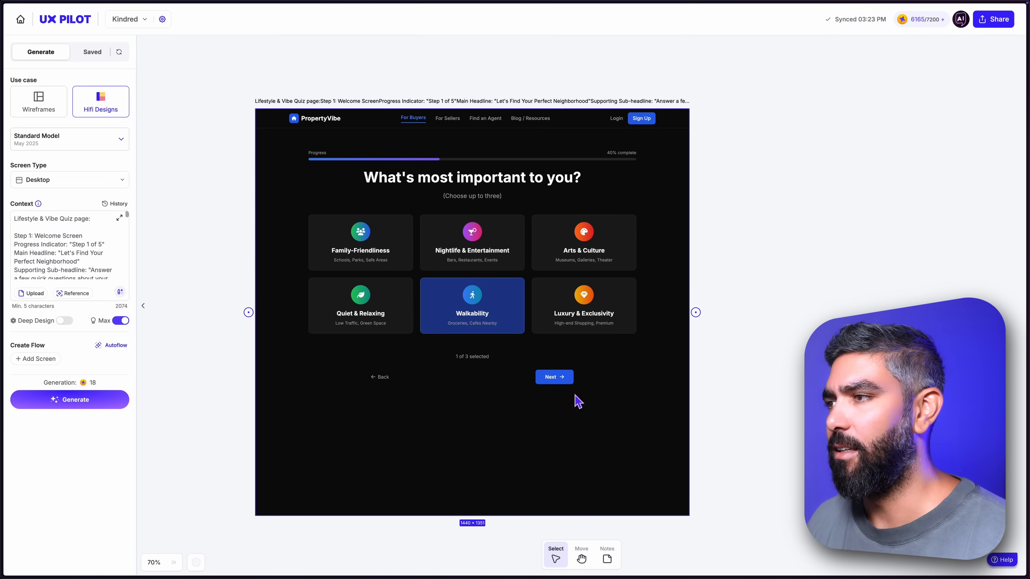
{"action": "left_click", "coordinate": [564, 381]}
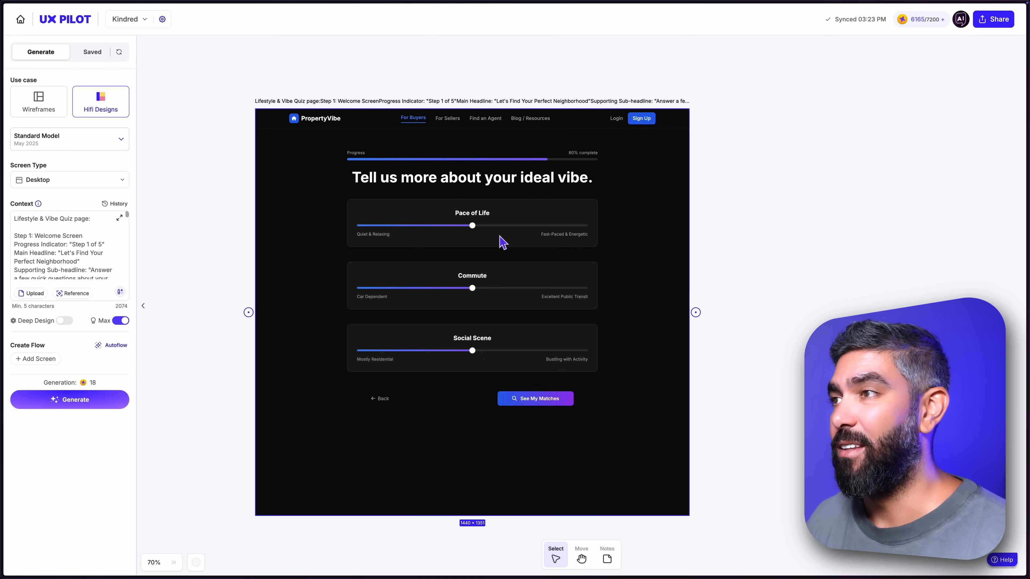
Shift Pace of Life toward Fast-Paced & Energetic, Commute toward Car Dependent and Social Scene toward Bustling with Activity, and submit the quiz for matches.
{"action": "left_click_drag", "start_coordinate": [473, 228], "coordinate": [545, 229]}
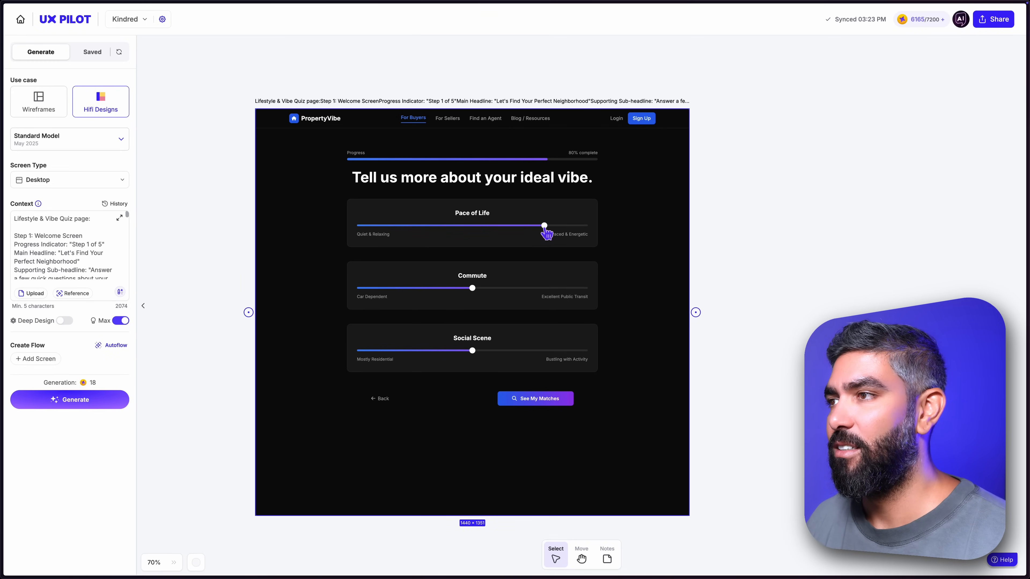
{"action": "left_click_drag", "start_coordinate": [474, 292], "coordinate": [435, 288]}
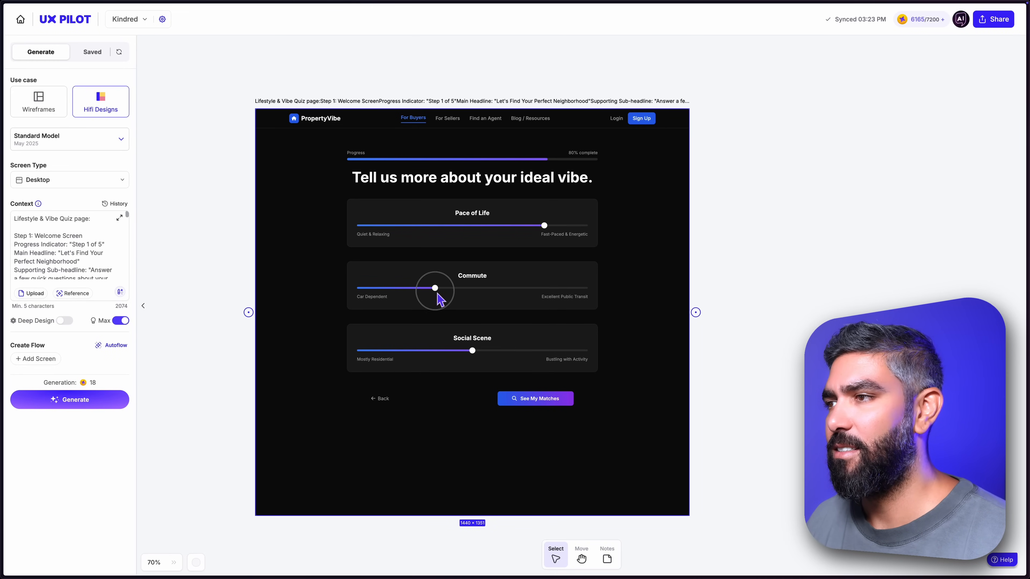
{"action": "left_click_drag", "start_coordinate": [472, 350], "coordinate": [550, 351]}
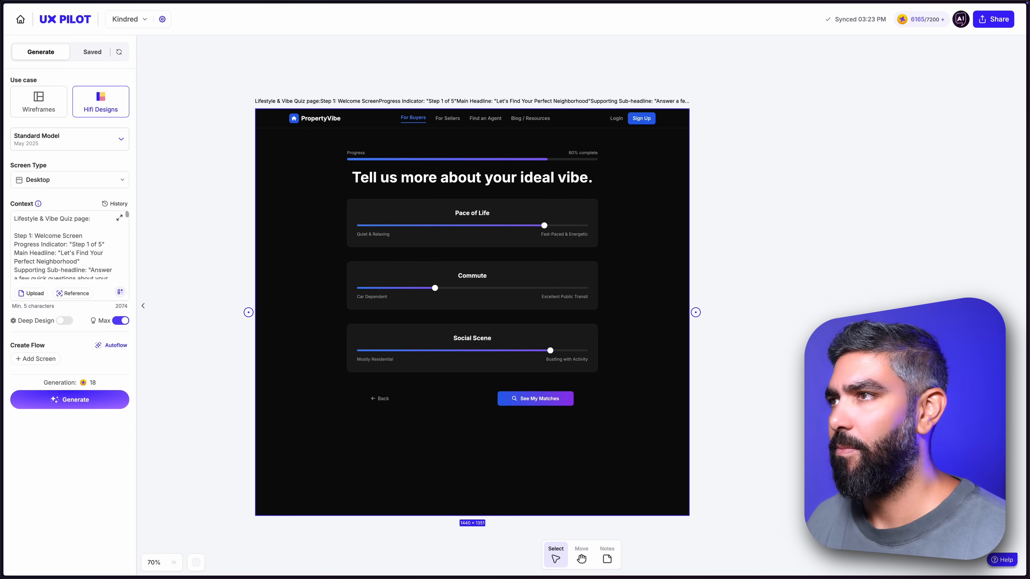
{"action": "left_click", "coordinate": [542, 403]}
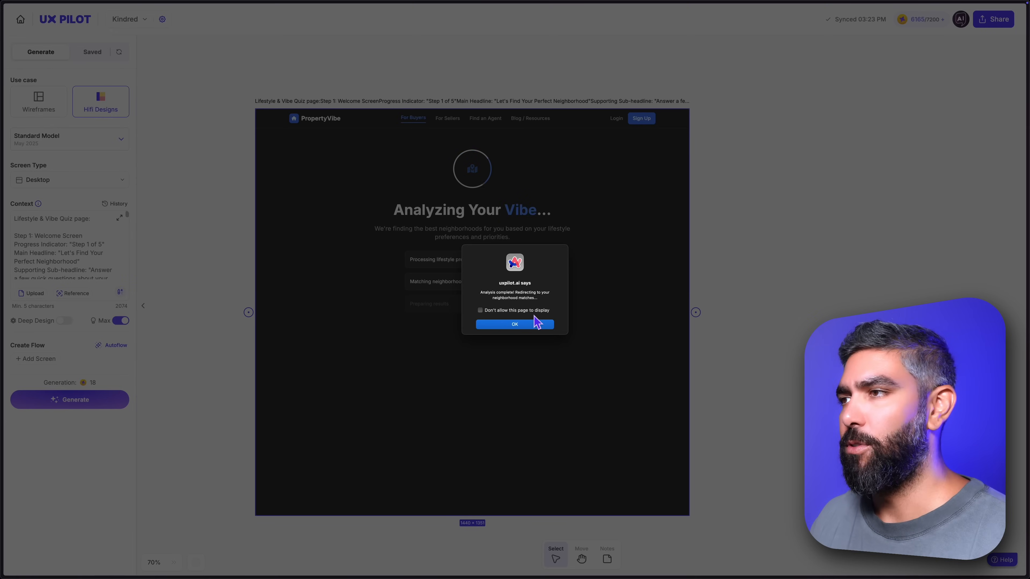
{"action": "left_click", "coordinate": [526, 326]}
{"action": "left_click", "coordinate": [526, 326]}
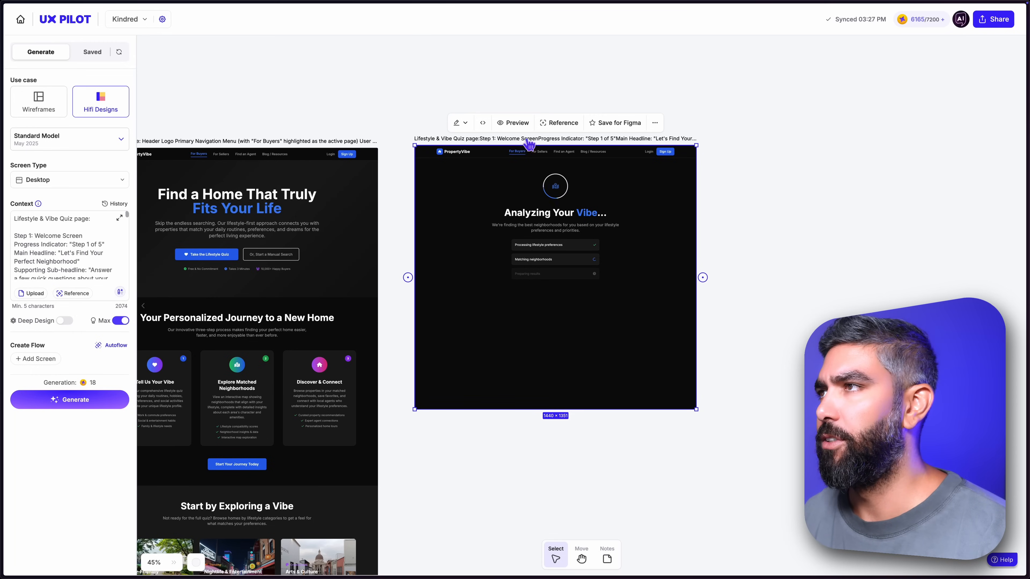
Preview the Lifestyle & Vibe Quiz design as a single design and start the quiz there.
{"action": "left_click", "coordinate": [519, 123]}
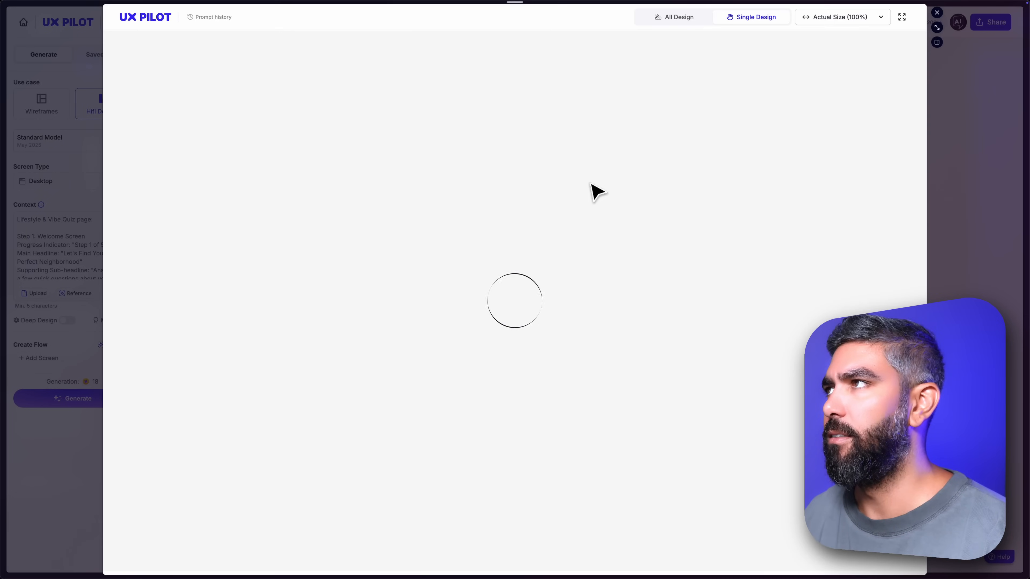
{"action": "scroll", "coordinate": [569, 289], "scroll_direction": "down", "scroll_amount": 5}
{"action": "scroll", "coordinate": [579, 287], "scroll_direction": "up", "scroll_amount": 5}
{"action": "scroll", "coordinate": [567, 408], "scroll_direction": "down", "scroll_amount": 6}
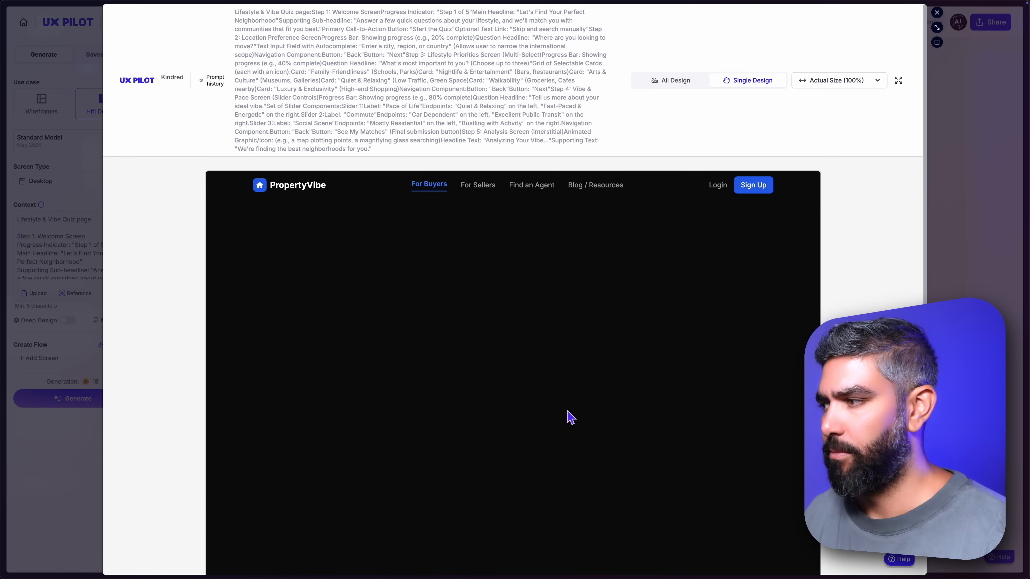
{"action": "scroll", "coordinate": [569, 417], "scroll_direction": "up", "scroll_amount": 6}
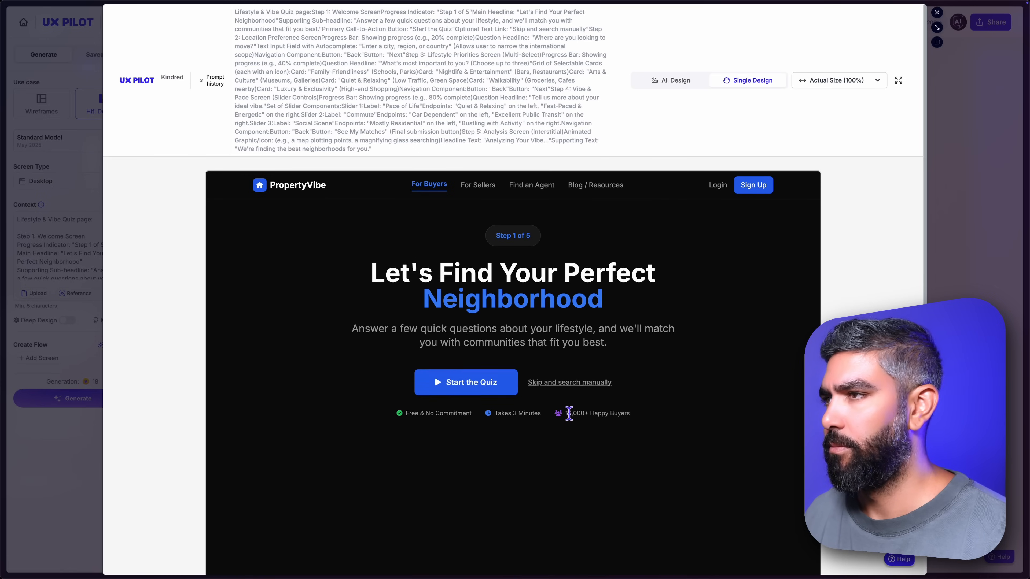
{"action": "left_click", "coordinate": [490, 394]}
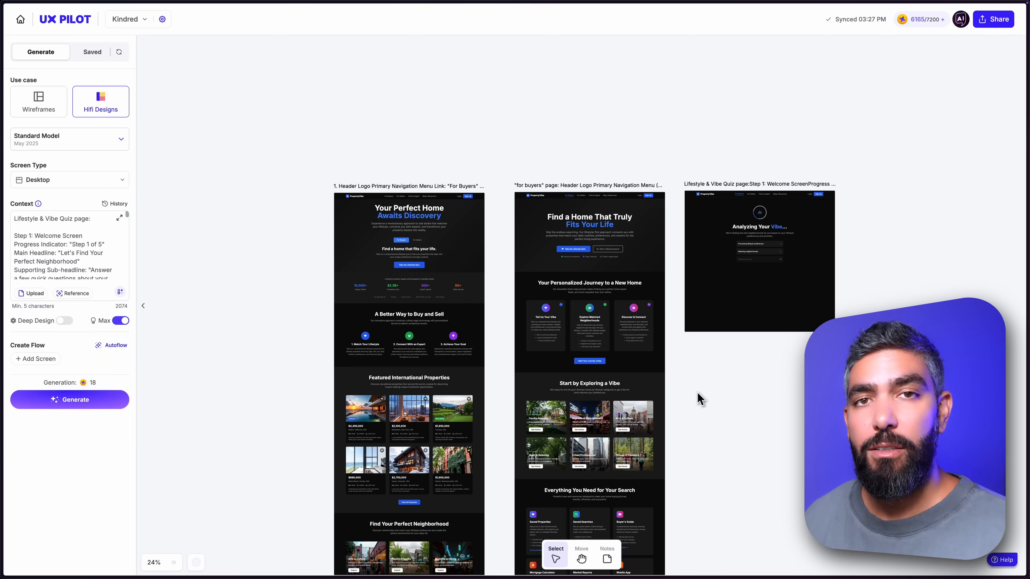
Save the homepage, "for buyers" page and Lifestyle & Vibe Quiz designs for Figma.
{"action": "left_click", "coordinate": [445, 218]}
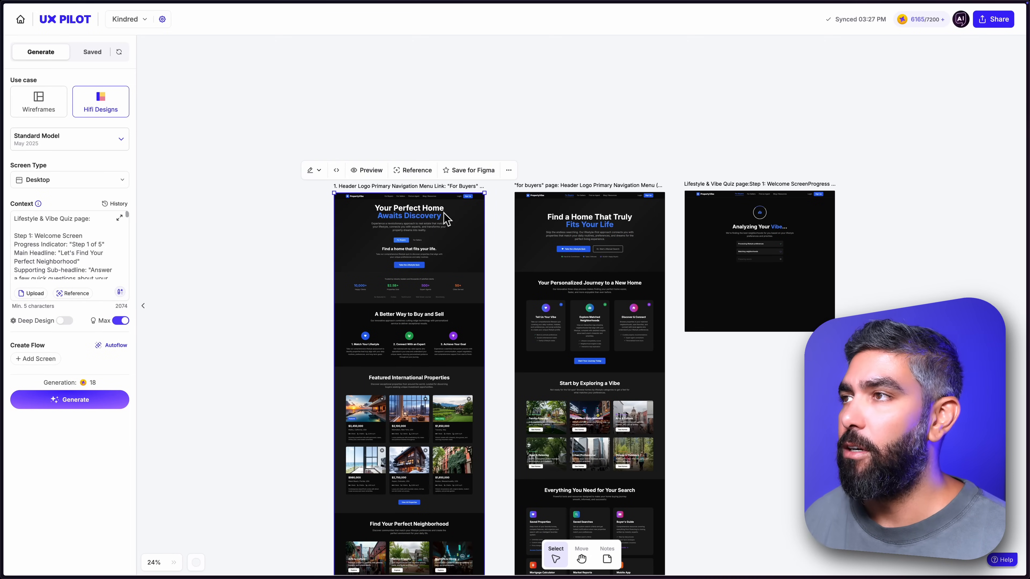
{"action": "left_click", "coordinate": [467, 171]}
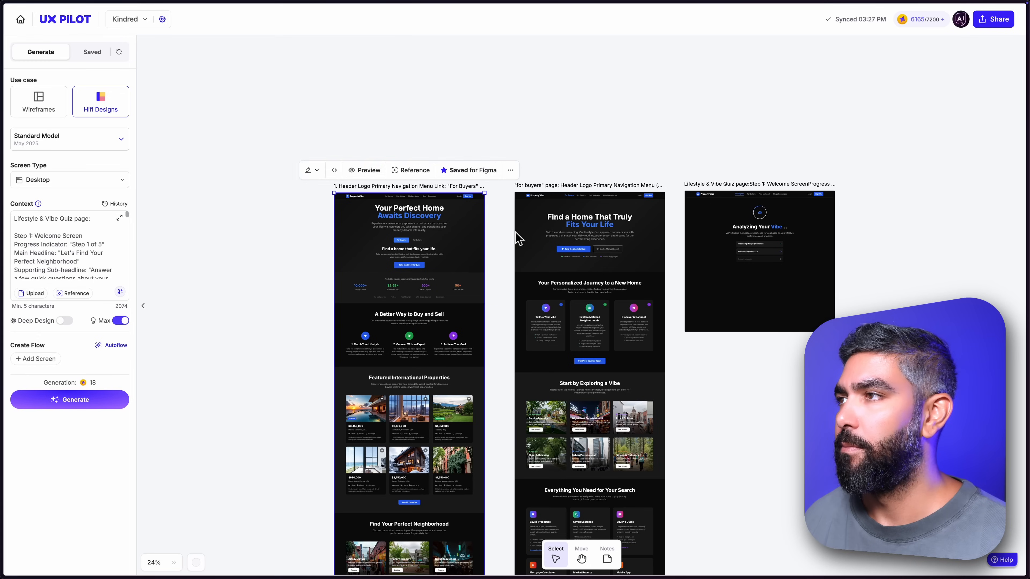
{"action": "left_click", "coordinate": [592, 227]}
{"action": "left_click", "coordinate": [650, 170]}
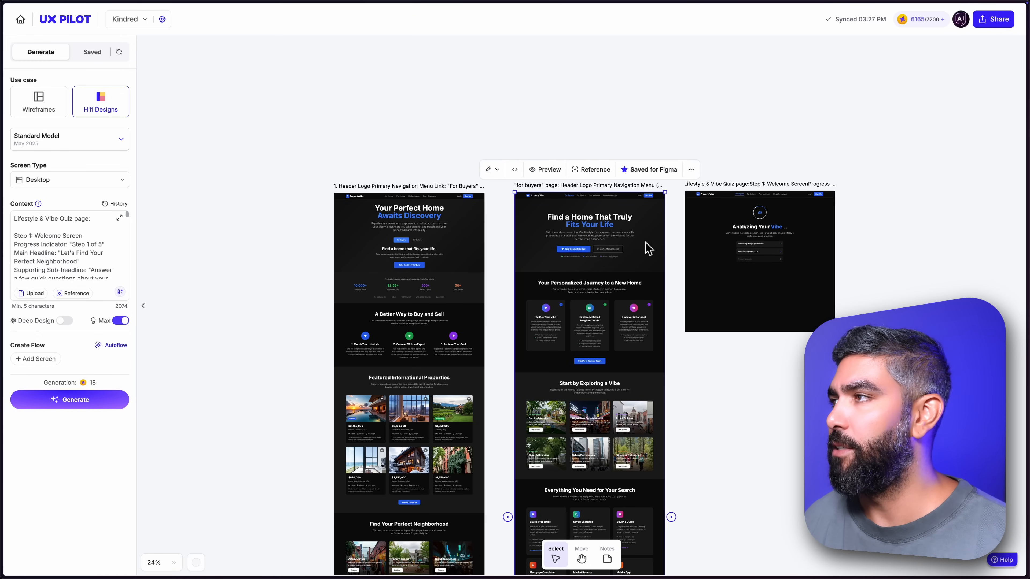
{"action": "left_click", "coordinate": [756, 242]}
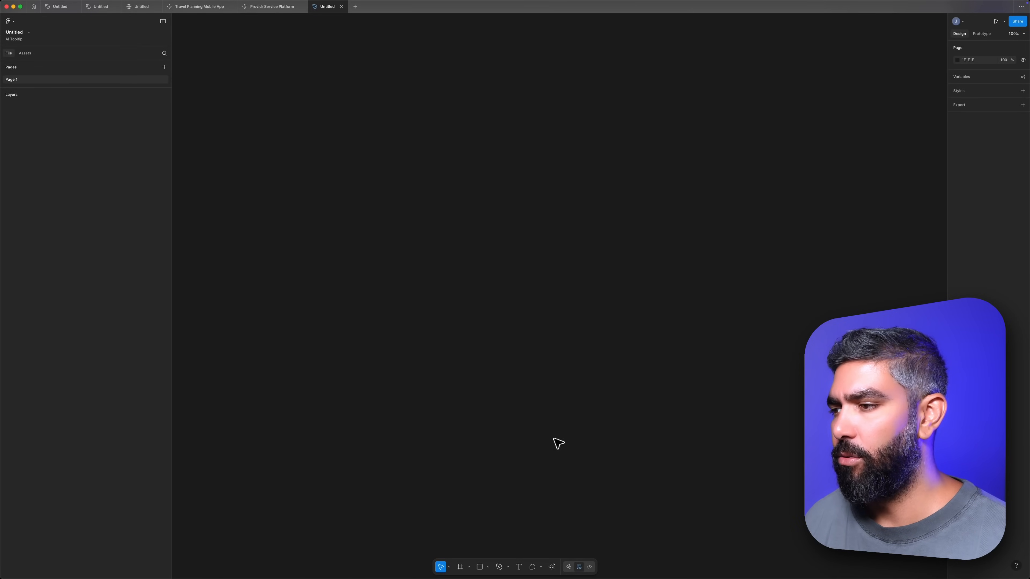
Switch to the untitled Figma file, run the UX Pilot plugin and show its saved designs for retrieval.
{"action": "left_click", "coordinate": [552, 567]}
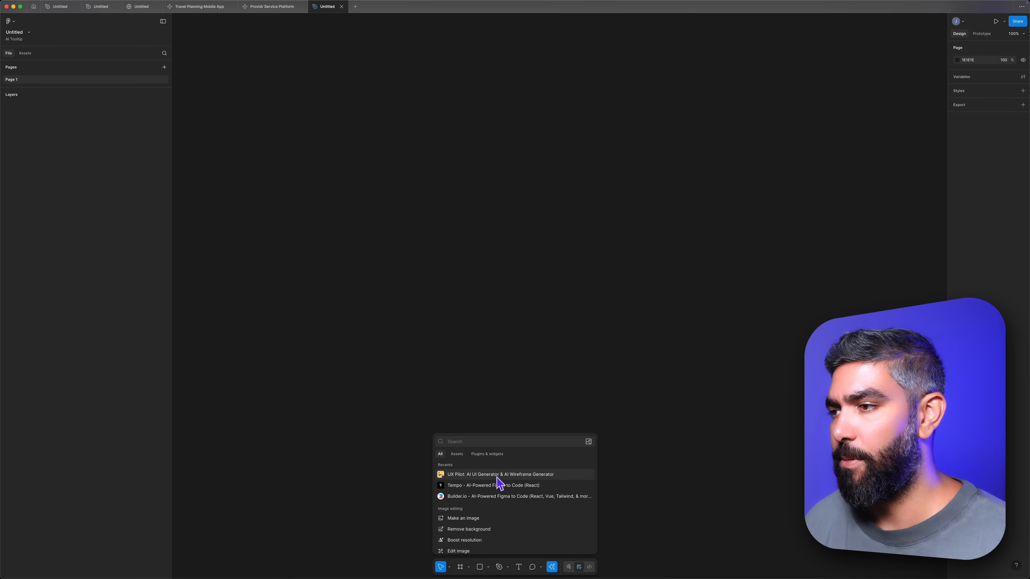
{"action": "left_click", "coordinate": [489, 475]}
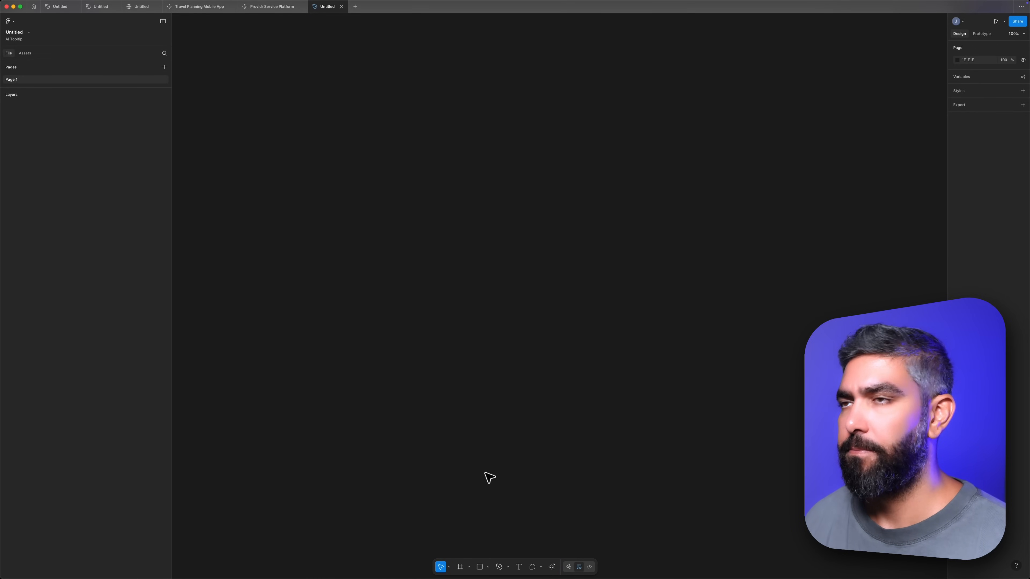
{"action": "left_click", "coordinate": [167, 298]}
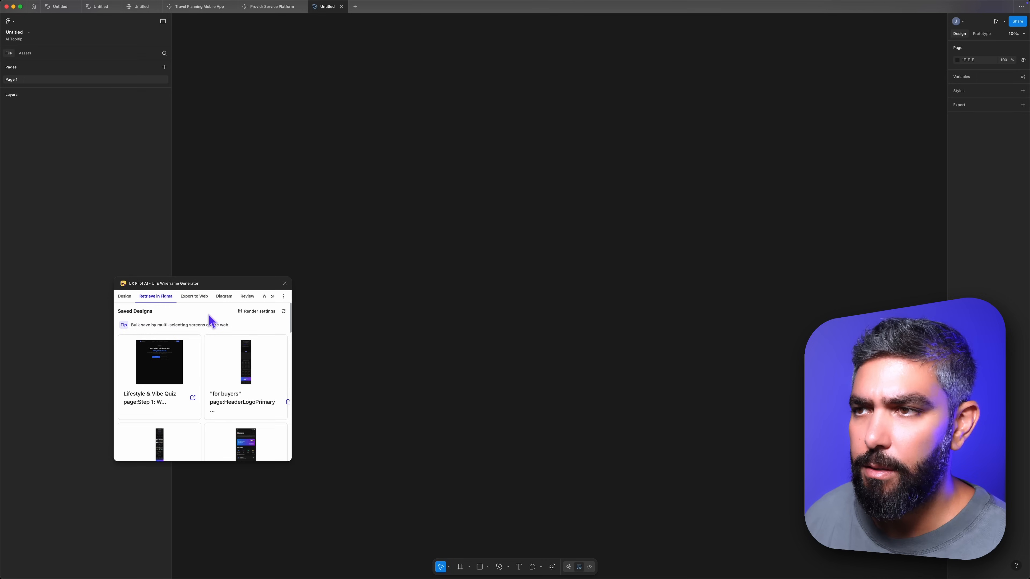
Retrieve the saved homepage design onto the Figma canvas.
{"action": "scroll", "coordinate": [224, 385], "scroll_direction": "down", "scroll_amount": 2}
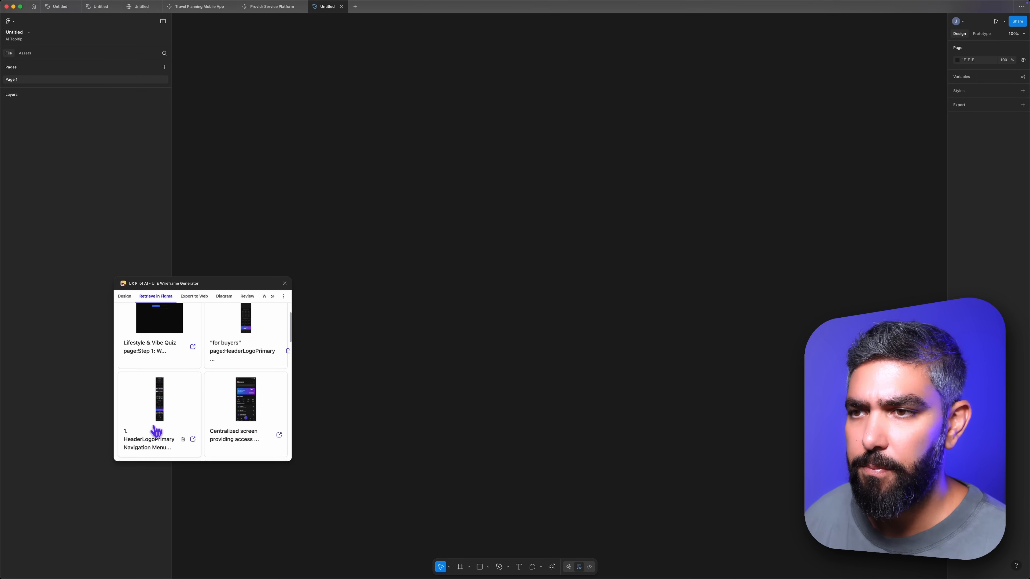
{"action": "left_click", "coordinate": [159, 411]}
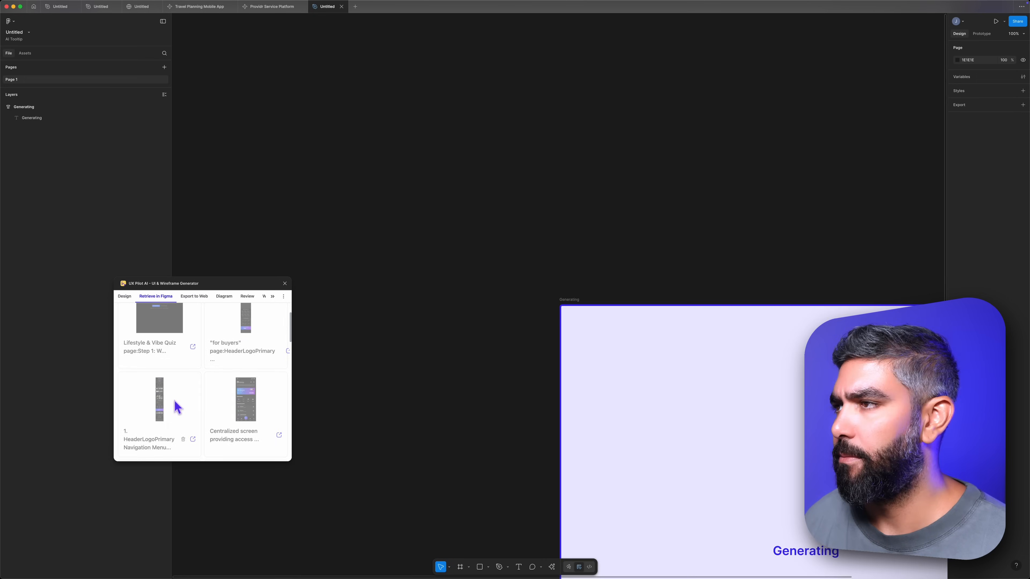
{"action": "scroll", "coordinate": [730, 357], "scroll_direction": "up", "scroll_amount": 15}
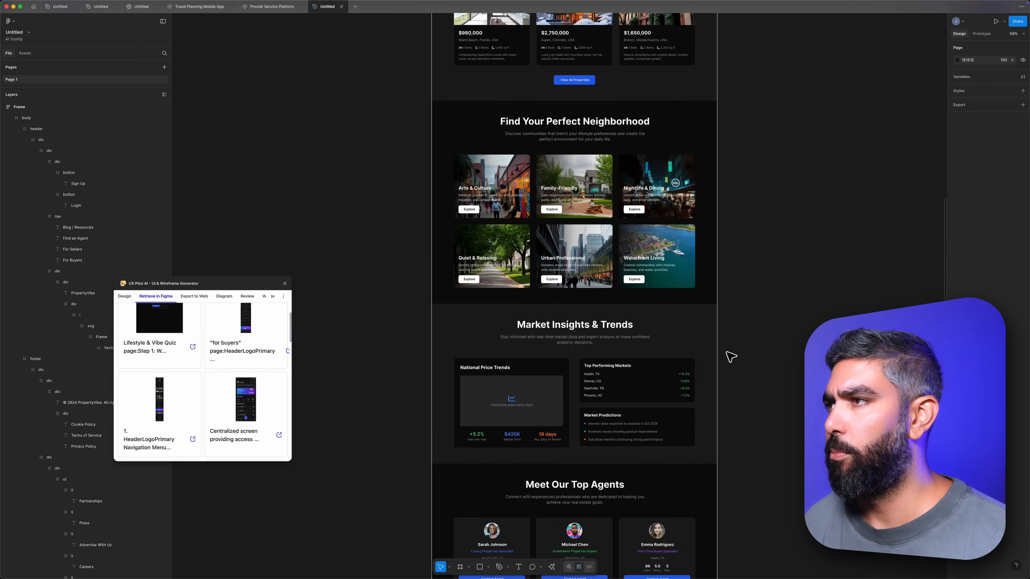
{"action": "scroll", "coordinate": [730, 357], "scroll_direction": "up", "scroll_amount": 10}
Retrieve the saved "for buyers" page and Lifestyle & Vibe Quiz designs onto the Figma canvas.
{"action": "left_click", "coordinate": [240, 329]}
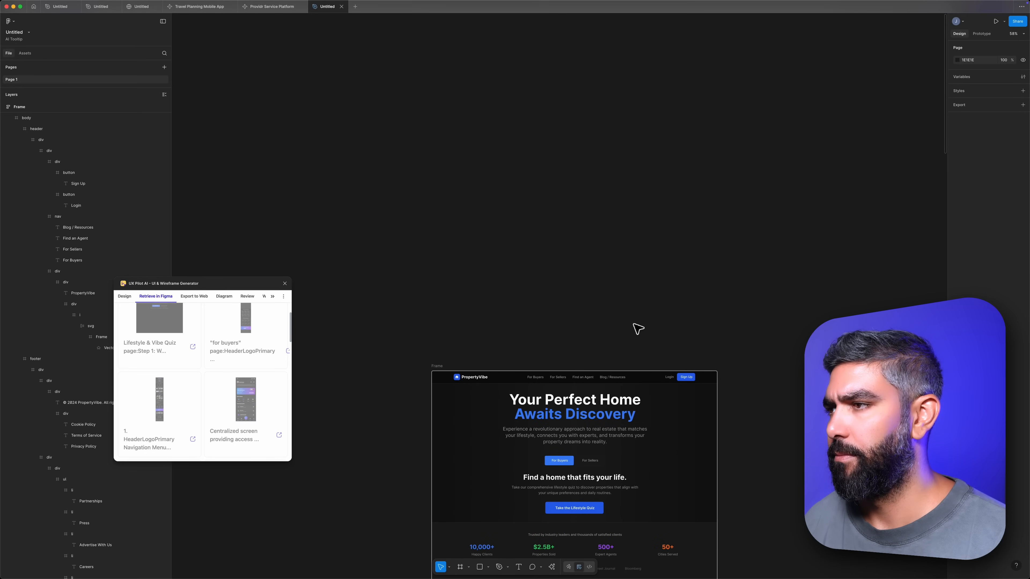
{"action": "scroll", "coordinate": [586, 397], "scroll_direction": "up", "scroll_amount": 15}
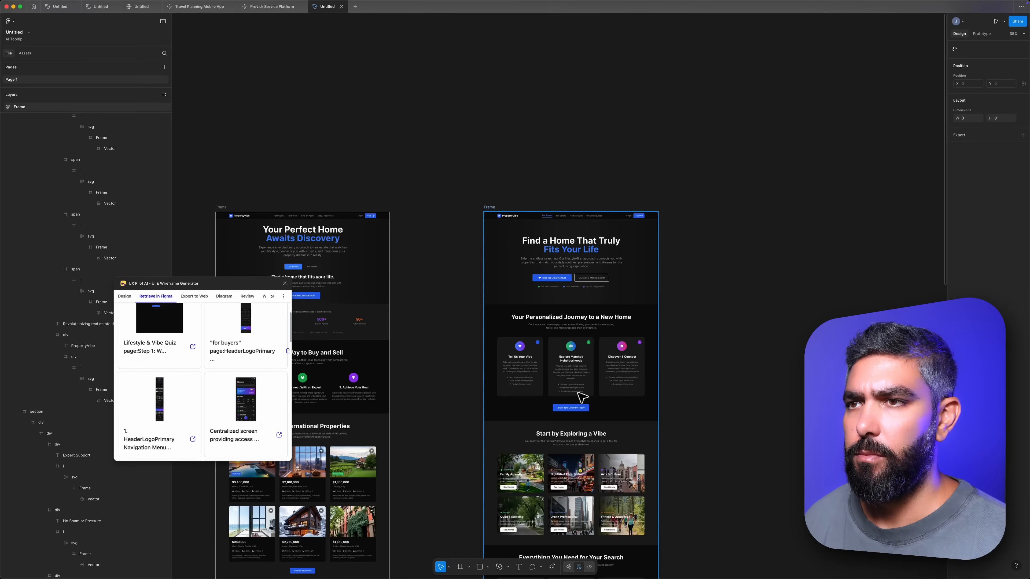
{"action": "left_click", "coordinate": [165, 333]}
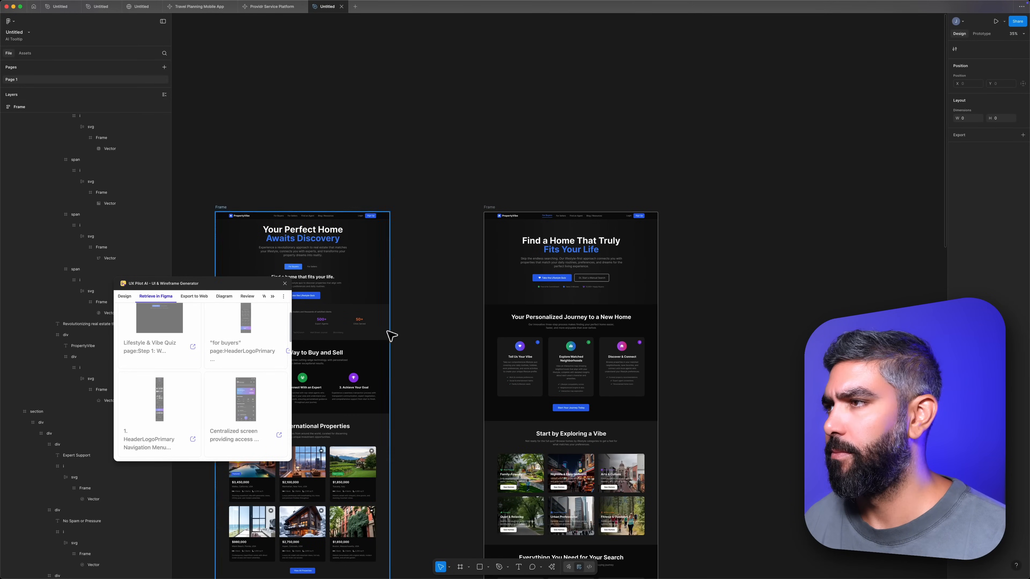